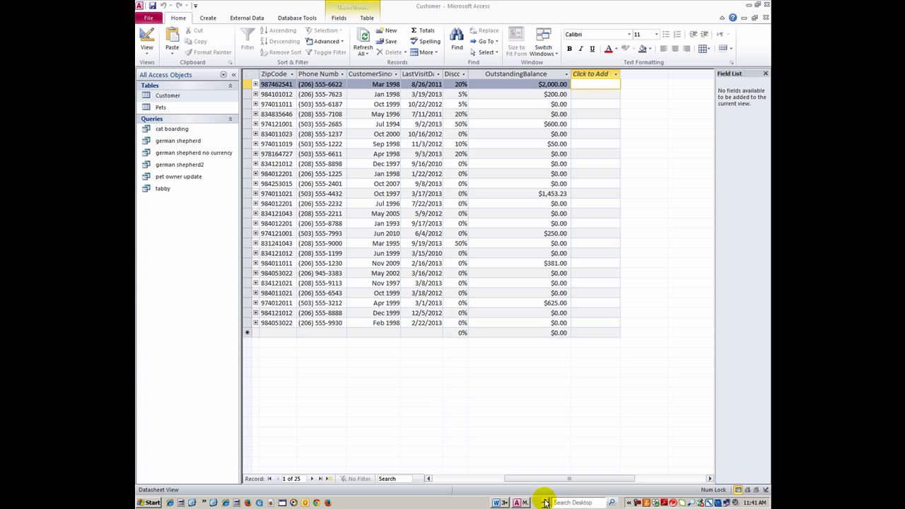
# Step: In the Word letter, type a $ before the merged 2000 balance, then return to Access
pyautogui.moveTo(500, 503)
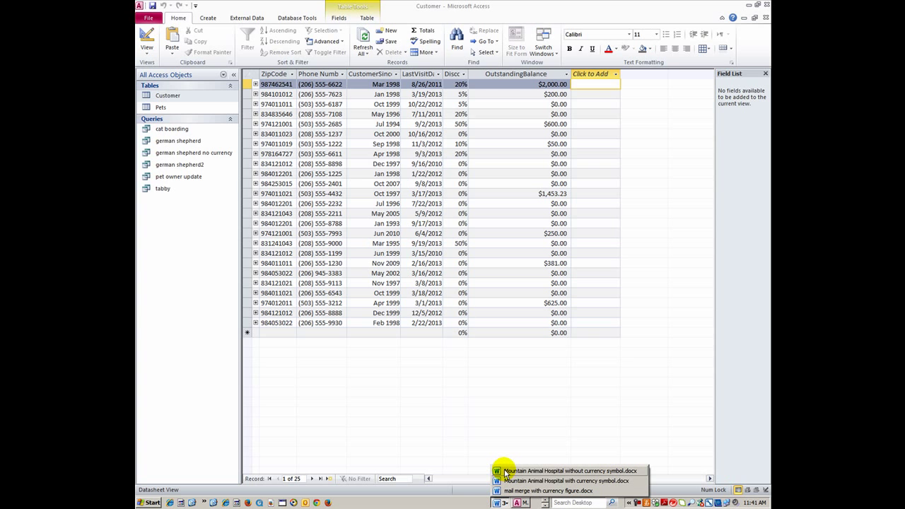
pyautogui.click(505, 471)
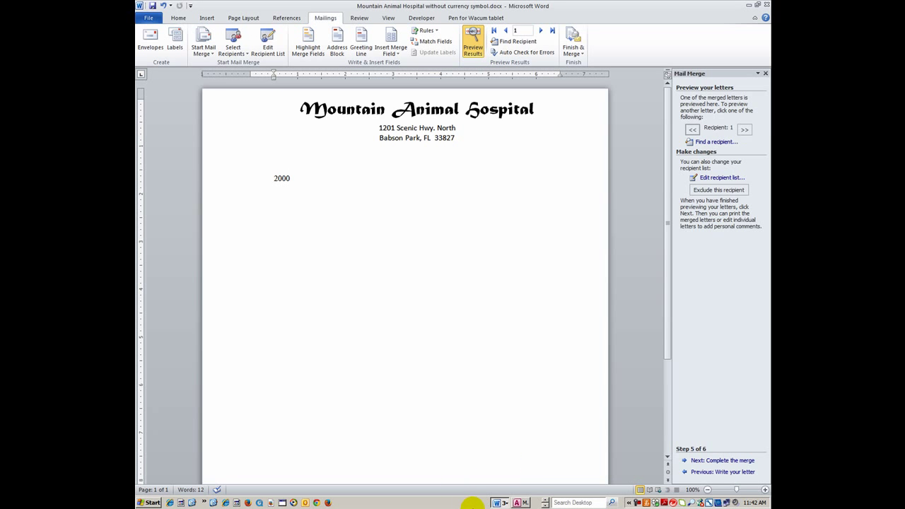
pyautogui.click(275, 182)
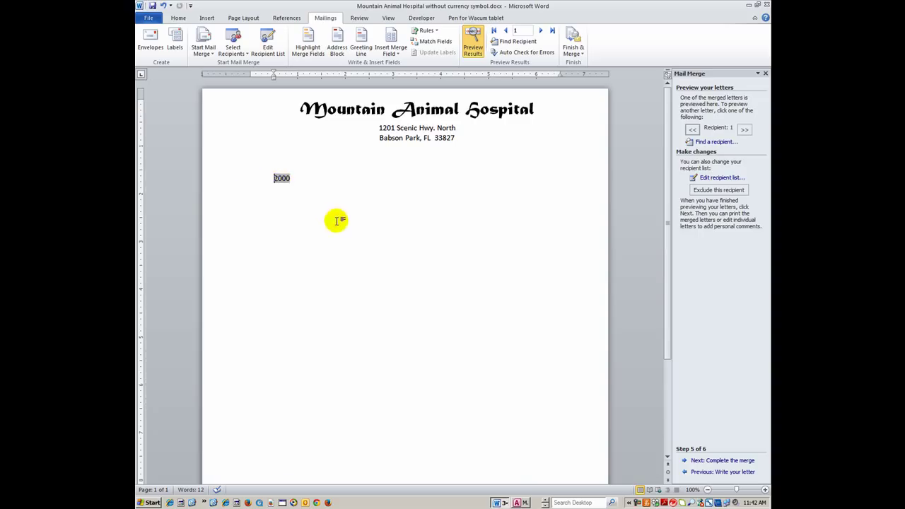
pyautogui.write('$')
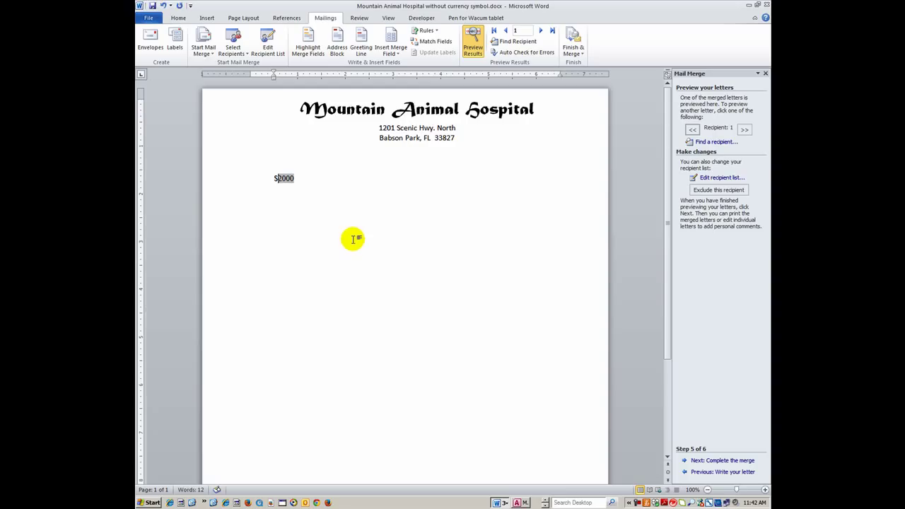
pyautogui.click(382, 58)
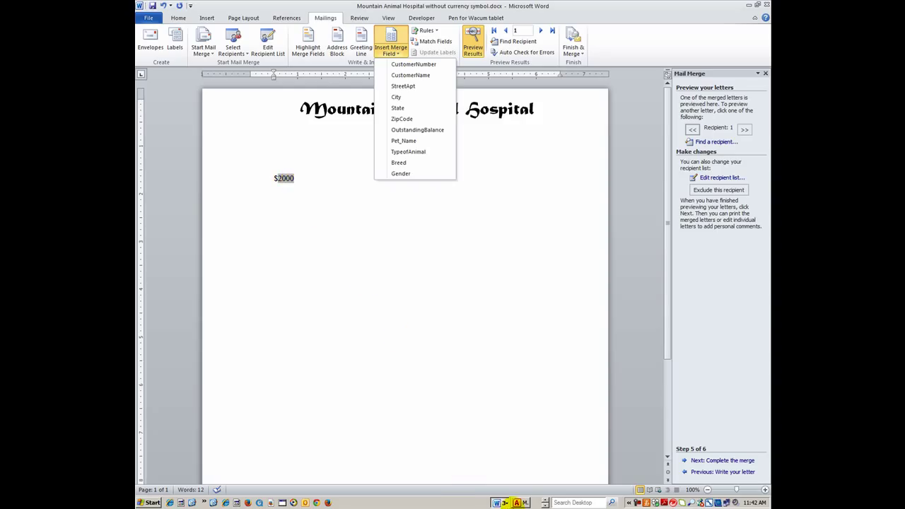
pyautogui.click(518, 502)
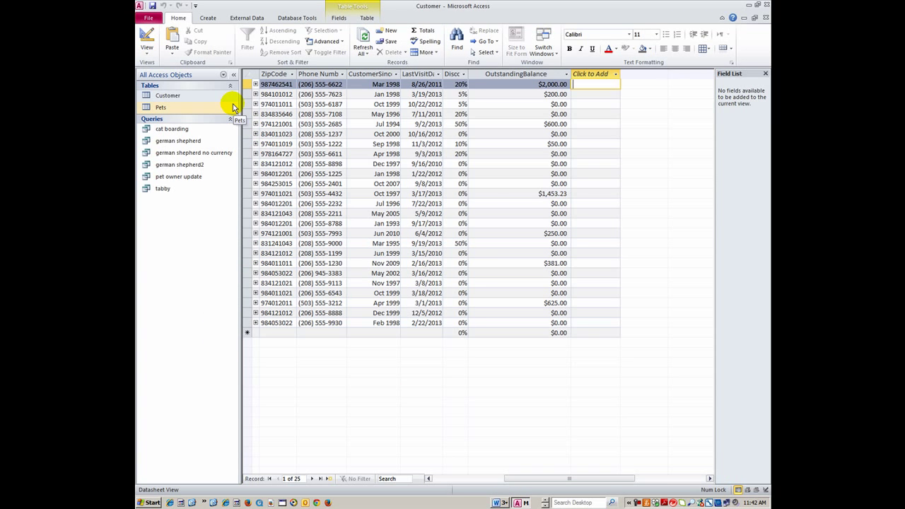
pyautogui.click(196, 96)
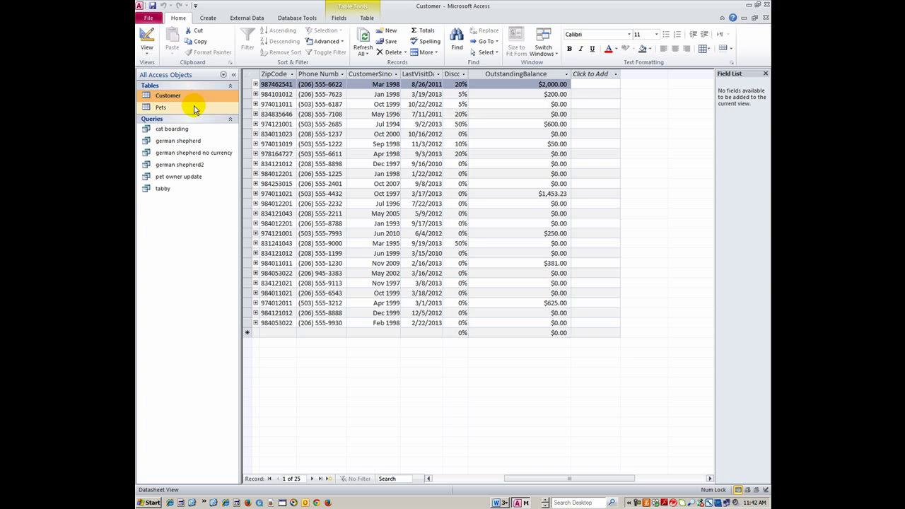
pyautogui.click(194, 110)
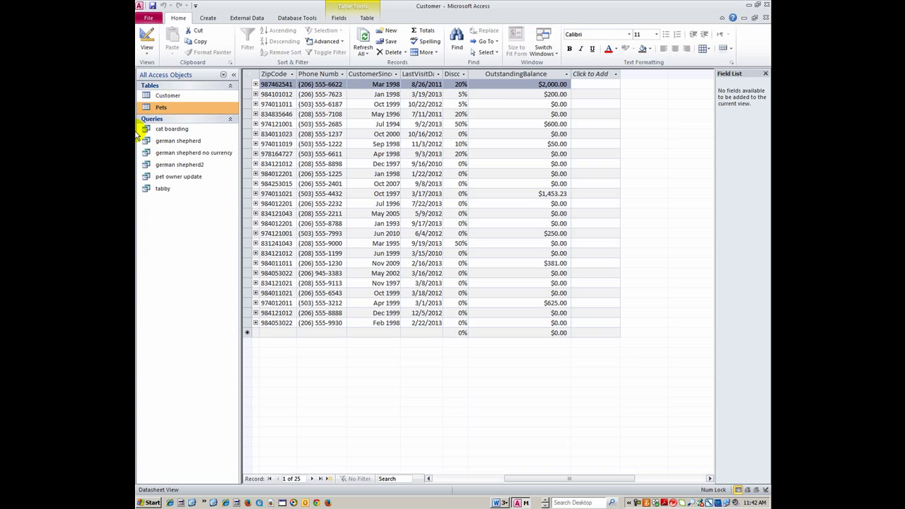
pyautogui.click(162, 88)
pyautogui.click(163, 88)
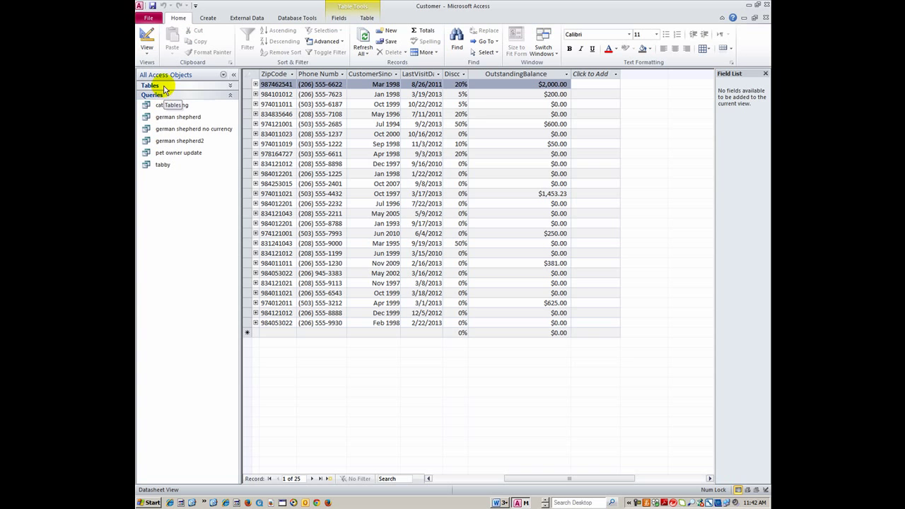
pyautogui.click(167, 94)
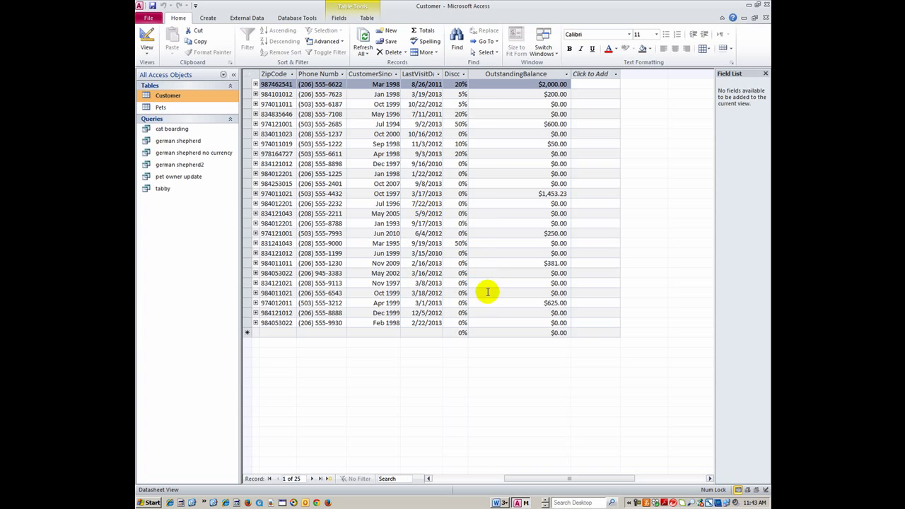
pyautogui.moveTo(550, 479); pyautogui.dragTo(456, 447)
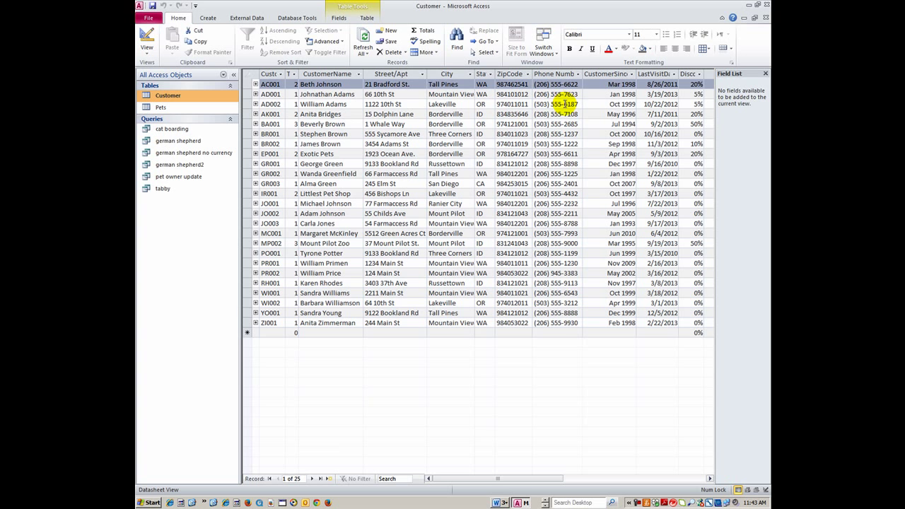
pyautogui.moveTo(472, 478); pyautogui.dragTo(541, 478)
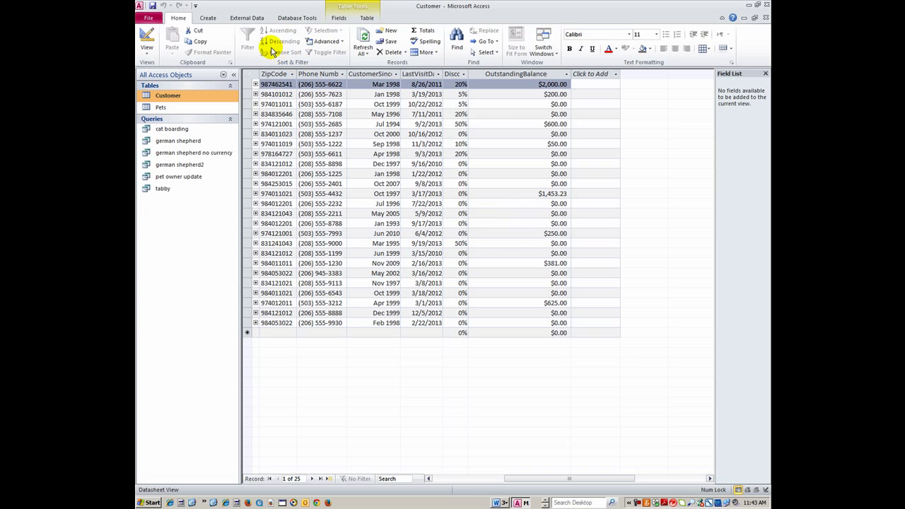
# Step: Start a new design-view query with the Customer and Pets tables, enlarging both field lists
pyautogui.click(205, 17)
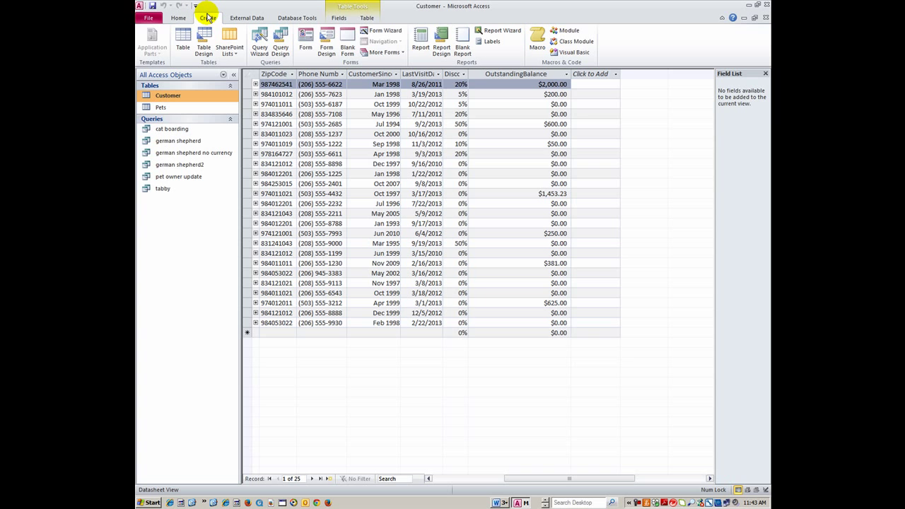
pyautogui.click(279, 43)
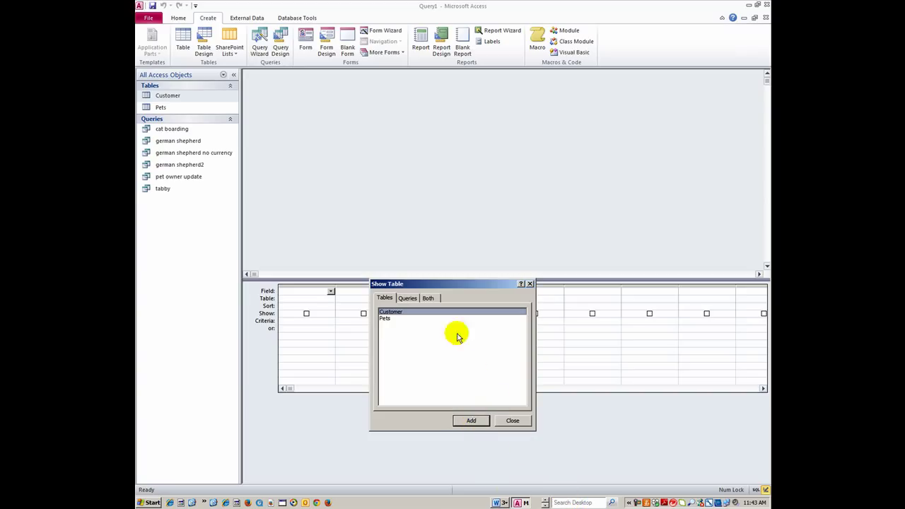
pyautogui.click(461, 419)
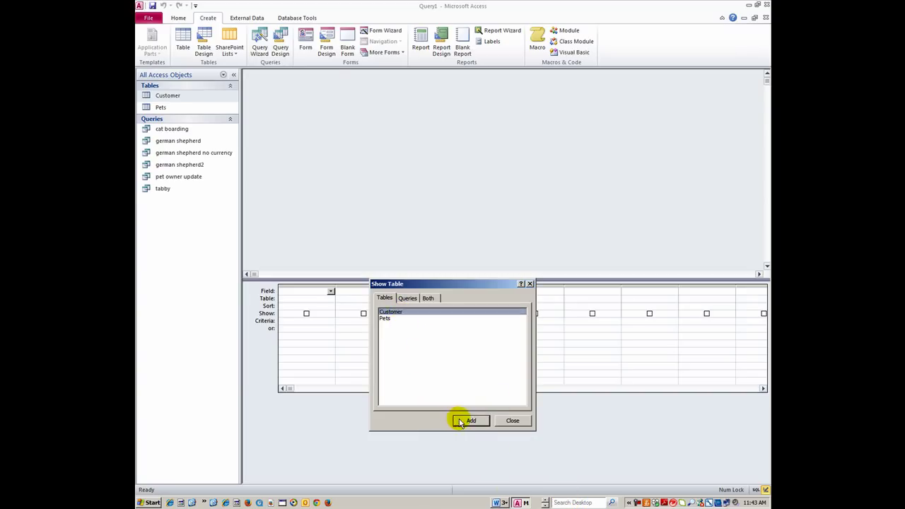
pyautogui.click(386, 319)
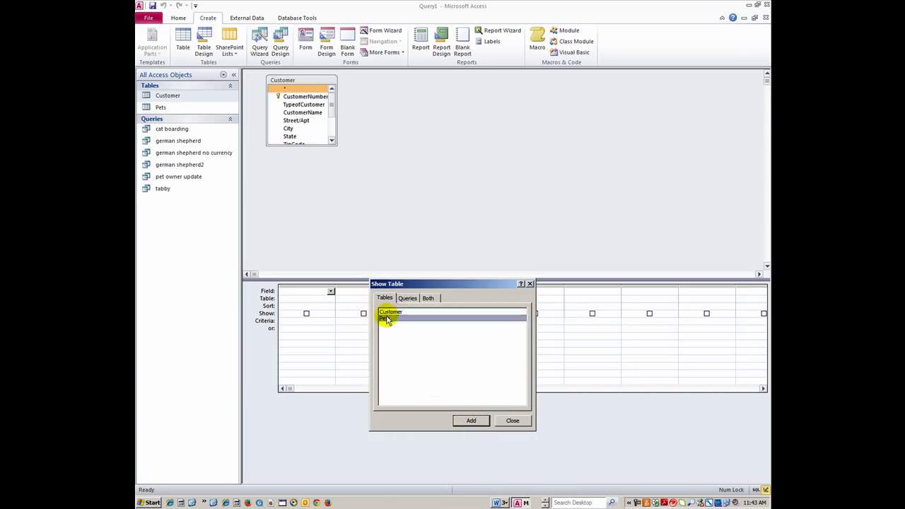
pyautogui.click(463, 421)
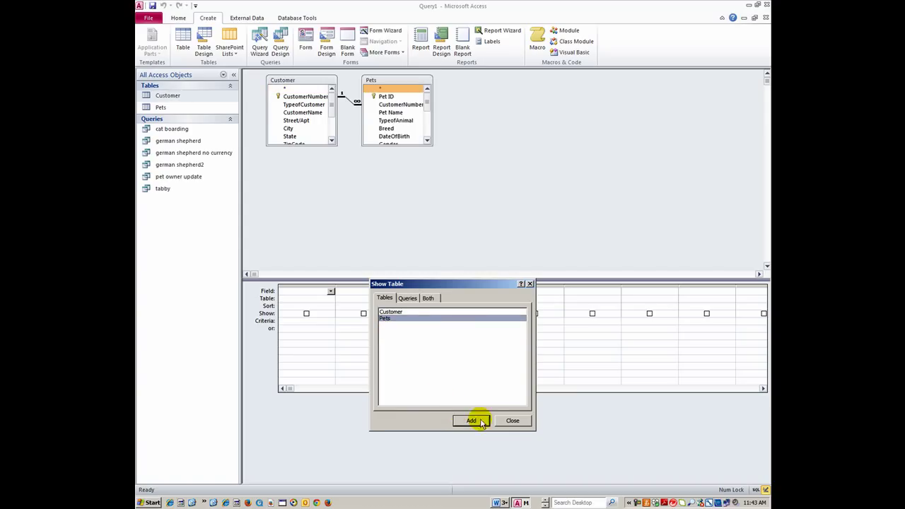
pyautogui.click(512, 420)
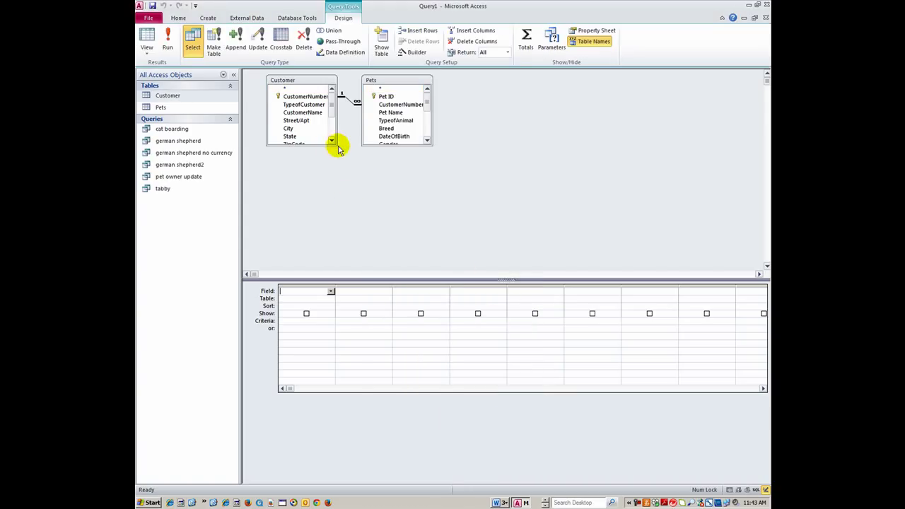
pyautogui.moveTo(337, 145); pyautogui.dragTo(357, 206)
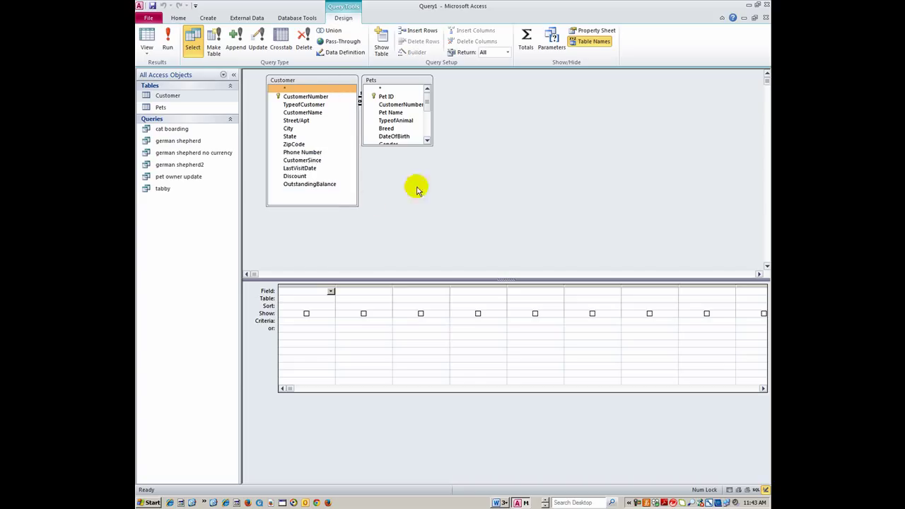
pyautogui.click(429, 143)
pyautogui.moveTo(430, 144); pyautogui.dragTo(472, 235)
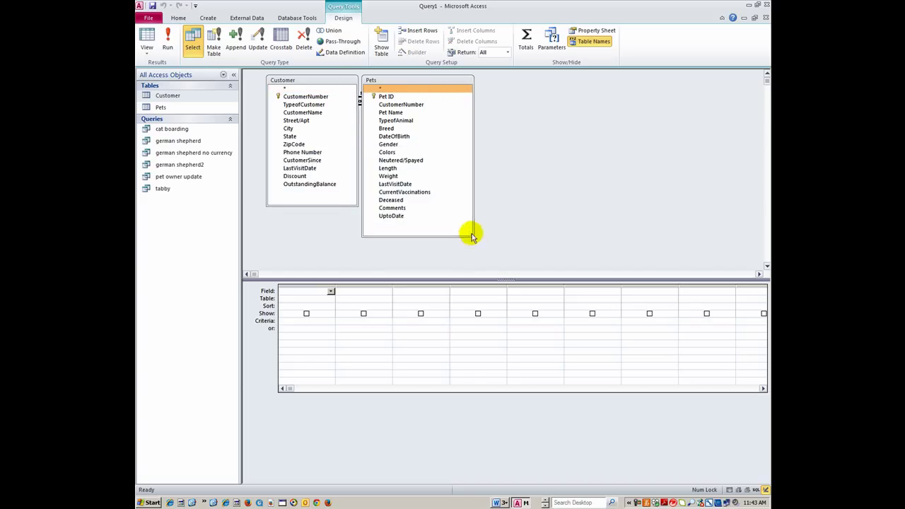
# Step: Add CustomerNumber, CustomerName, Street/Apt, City, State, ZipCode and OutstandingBalance to the grid
pyautogui.doubleClick(289, 97)
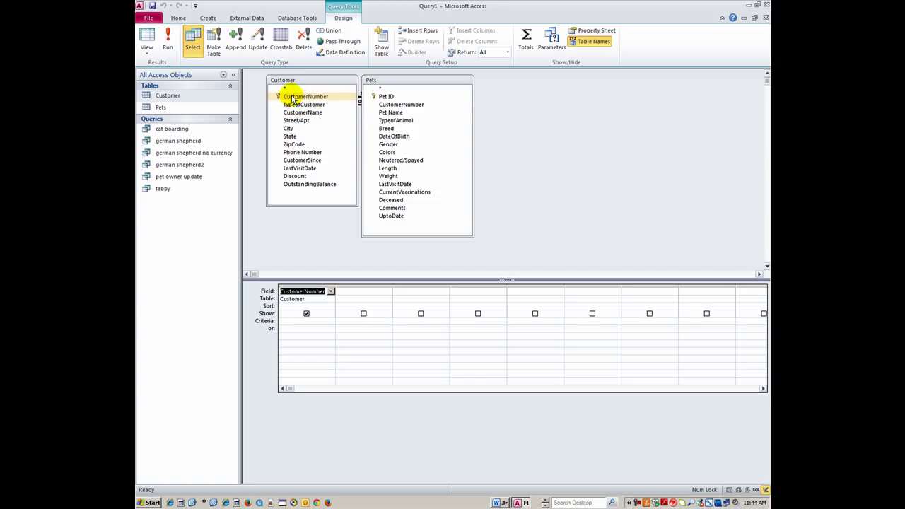
pyautogui.doubleClick(296, 113)
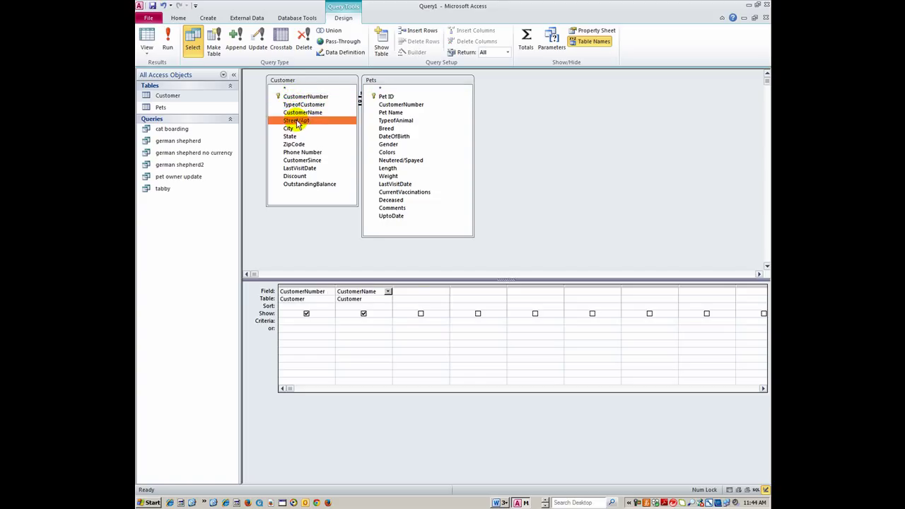
pyautogui.doubleClick(295, 121)
pyautogui.doubleClick(293, 129)
pyautogui.doubleClick(296, 136)
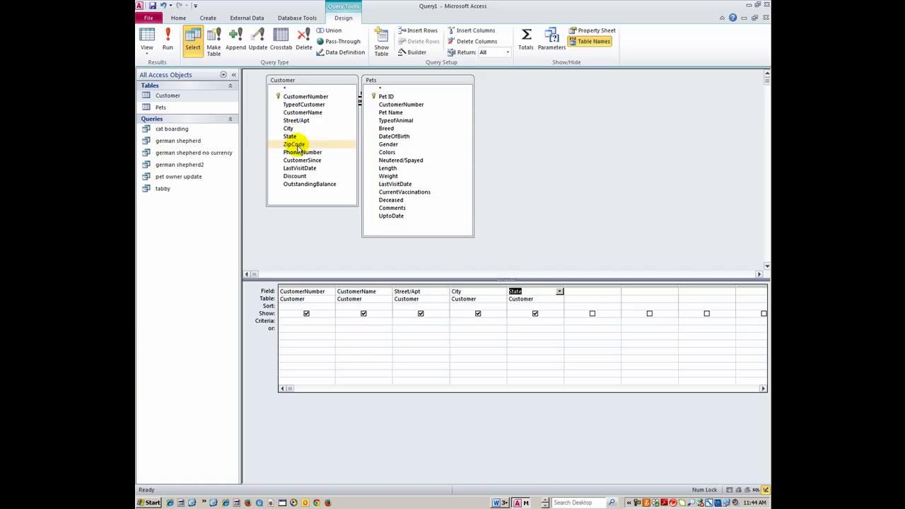
pyautogui.doubleClick(296, 145)
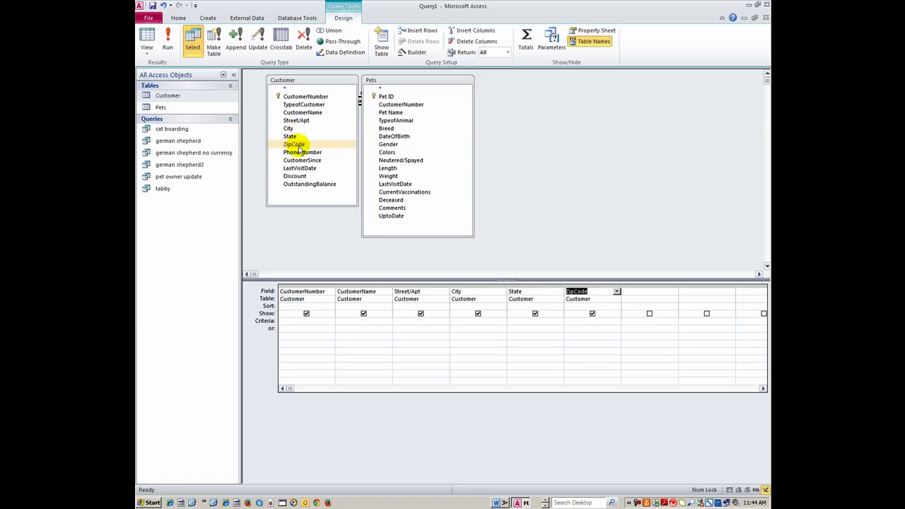
pyautogui.doubleClick(300, 185)
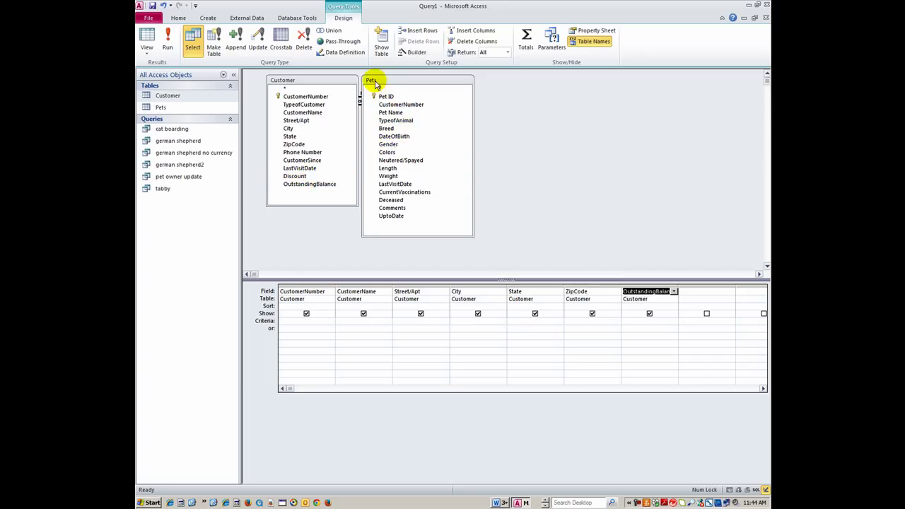
# Step: Add Pet Name, TypeofAnimal, Breed and Gender from the Pets table
pyautogui.click(394, 114)
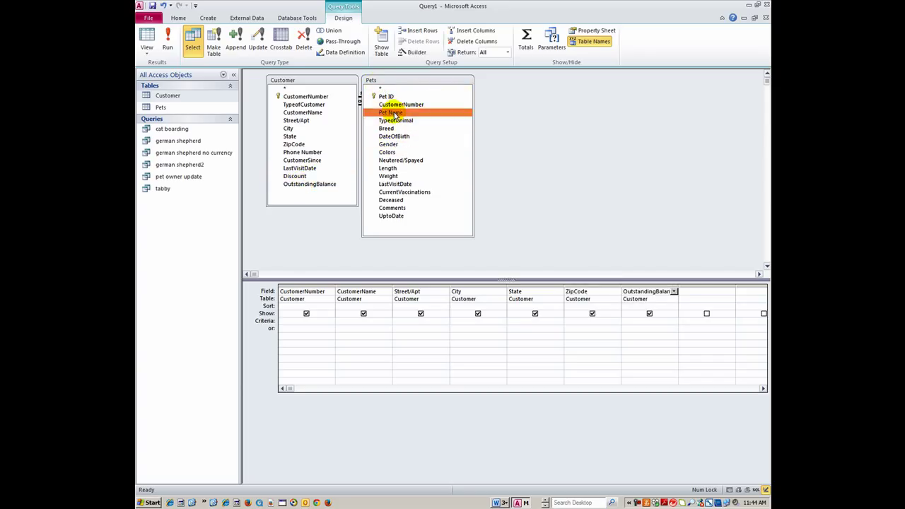
pyautogui.doubleClick(393, 114)
pyautogui.doubleClick(392, 121)
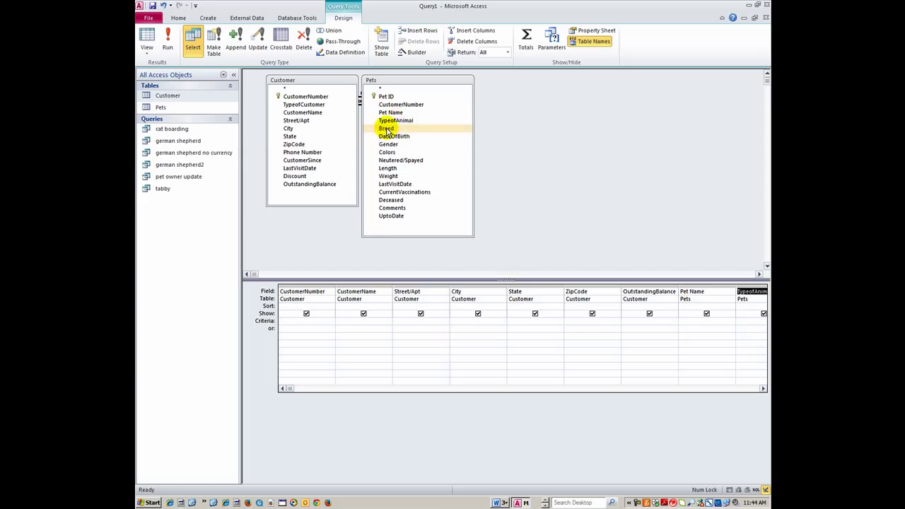
pyautogui.doubleClick(387, 129)
pyautogui.click(391, 146)
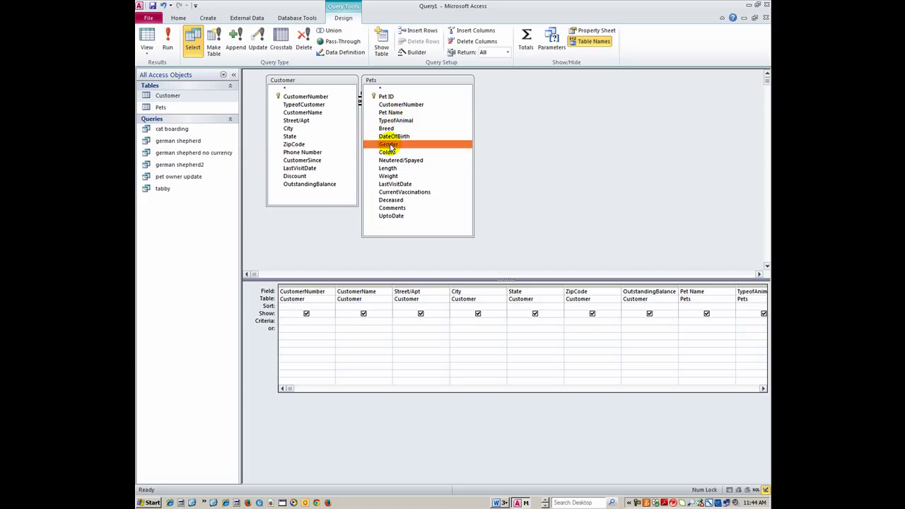
pyautogui.doubleClick(391, 147)
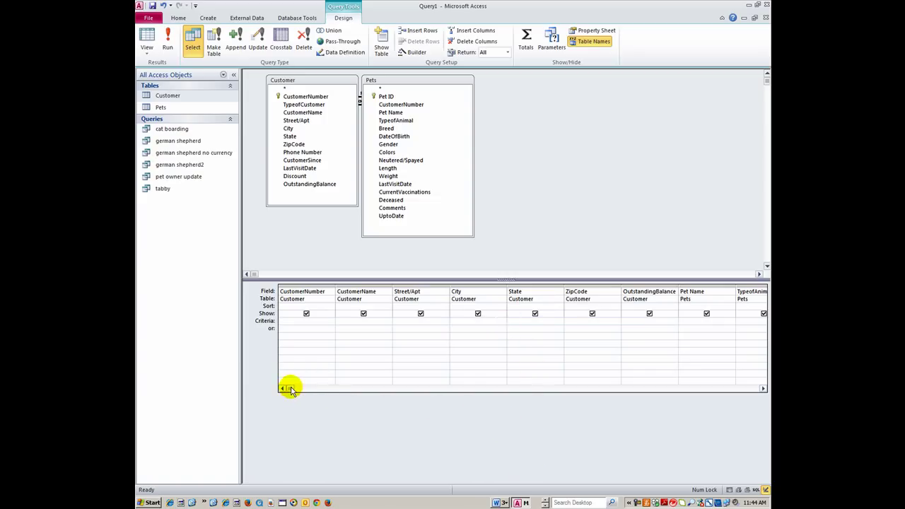
# Step: Widen the OutstandingBalance column in the query grid and place the cursor in its Field cell
pyautogui.moveTo(290, 389); pyautogui.dragTo(466, 395)
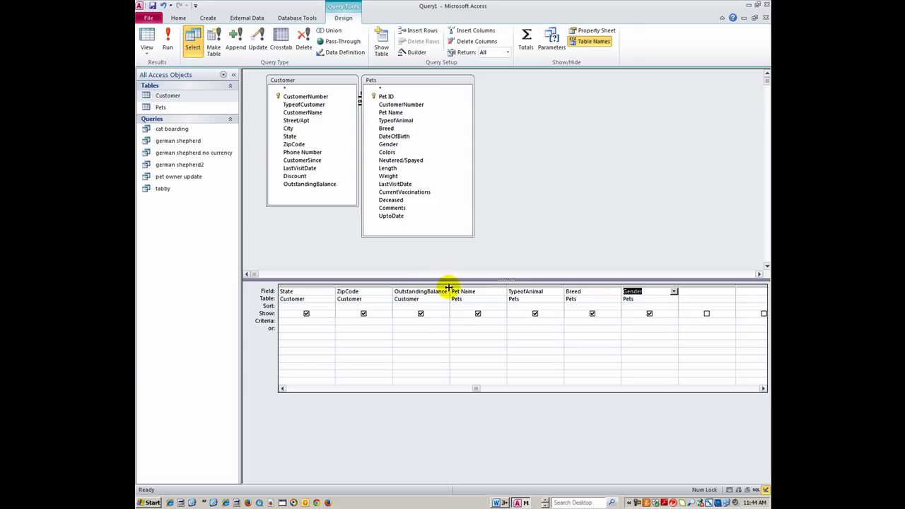
pyautogui.moveTo(446, 286); pyautogui.dragTo(641, 285)
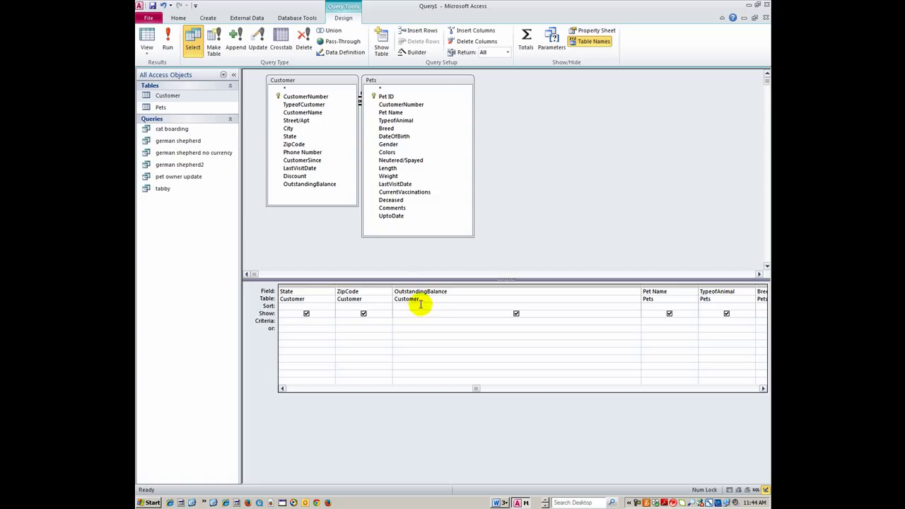
pyautogui.click(394, 291)
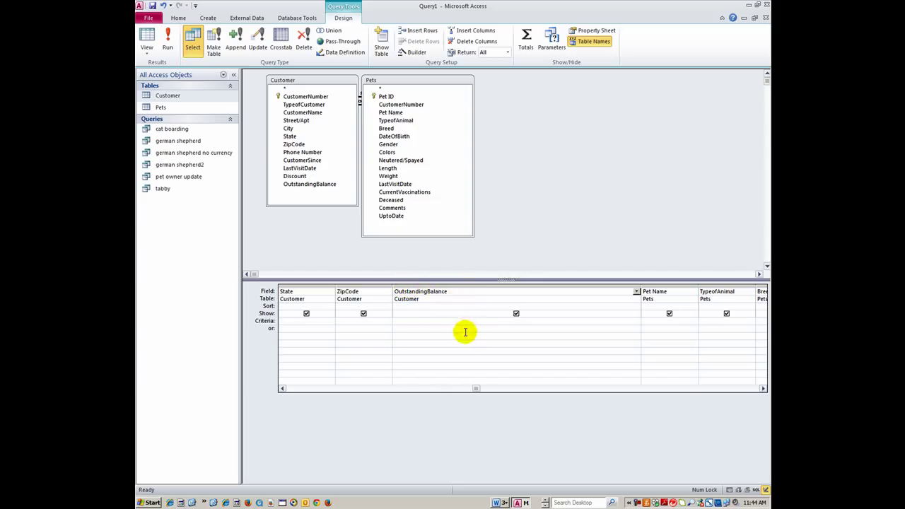
# Step: Rewrite the field as Balance: Format$(OutstandingBalance, '$#,##0.00')
pyautogui.write('B')
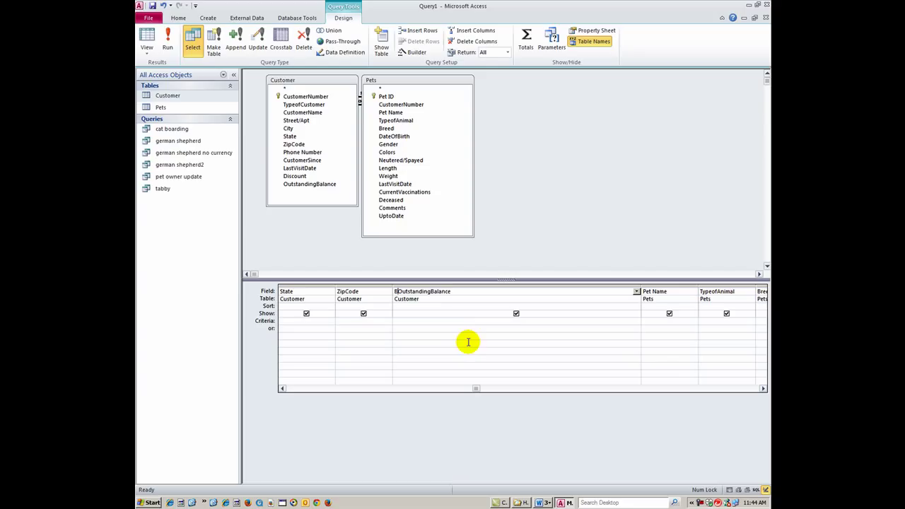
pyautogui.write('alance:')
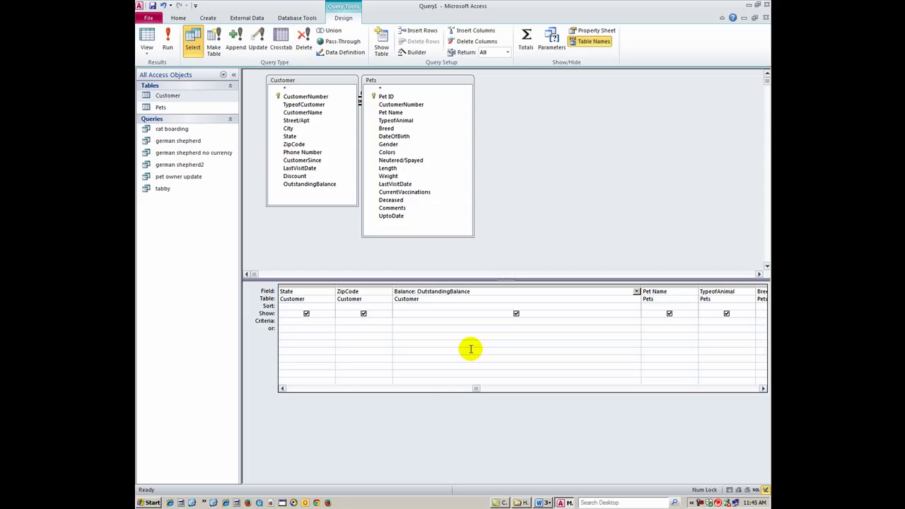
pyautogui.write(' Format$(')
pyautogui.click(493, 292)
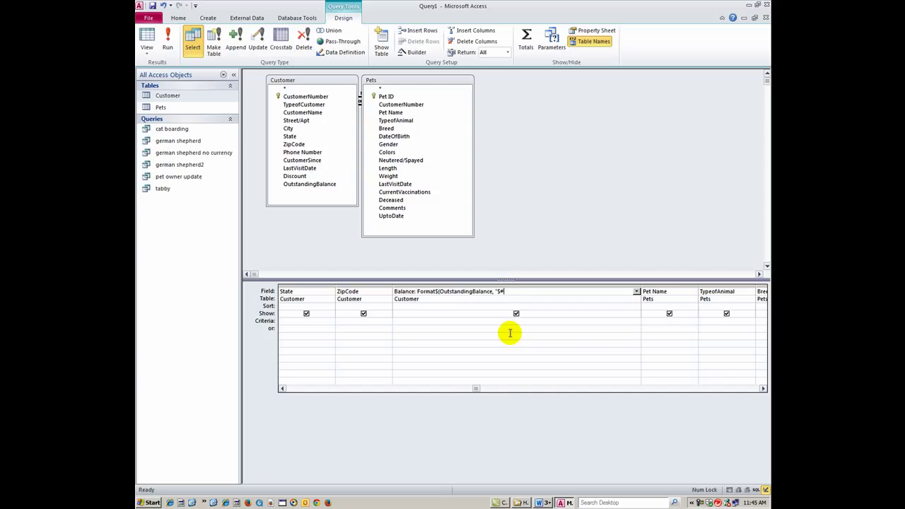
pyautogui.write('##0.00')
# Step: Enter criteria dog for TypeofAnimal and german shepherd for Breed
pyautogui.click(651, 324)
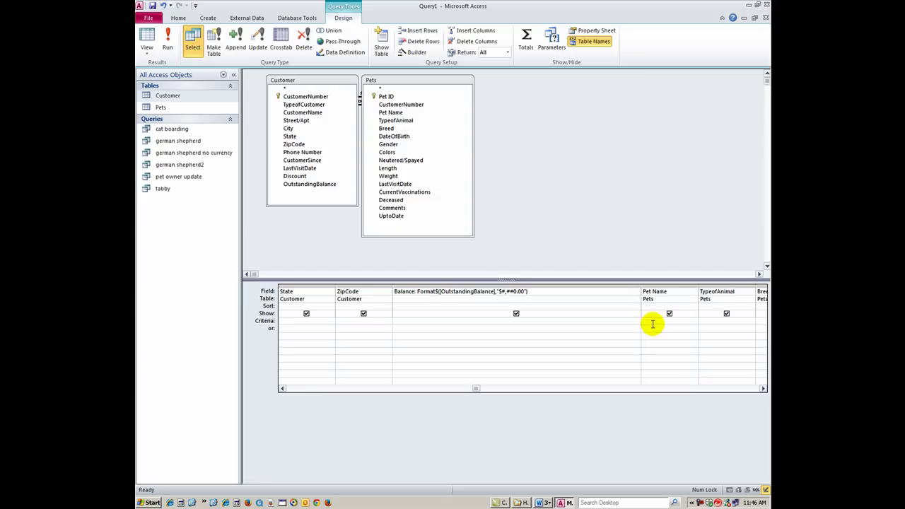
pyautogui.press('Tab')
pyautogui.press('Tab')
pyautogui.press('Tab')
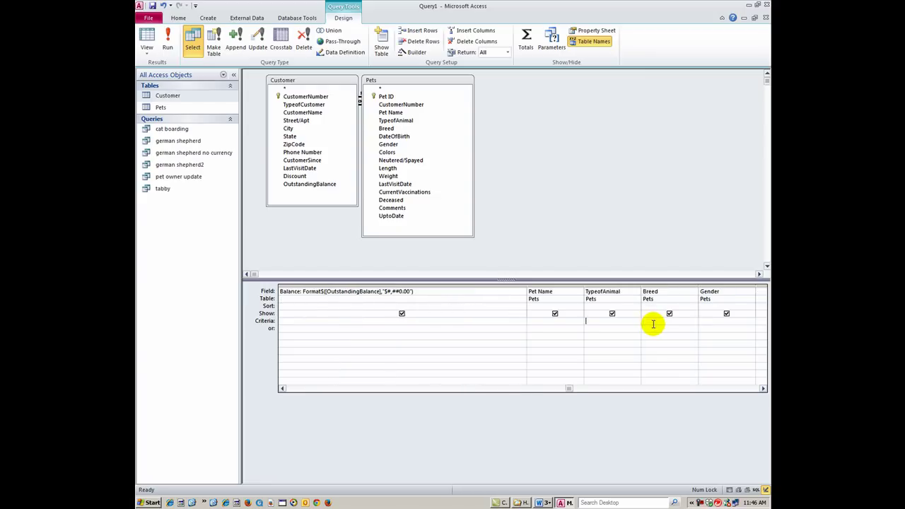
pyautogui.write('dog')
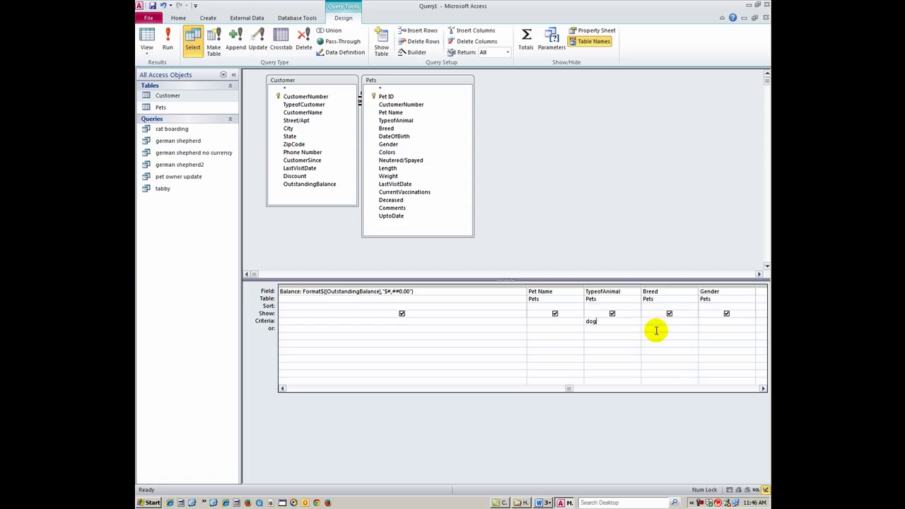
pyautogui.click(647, 320)
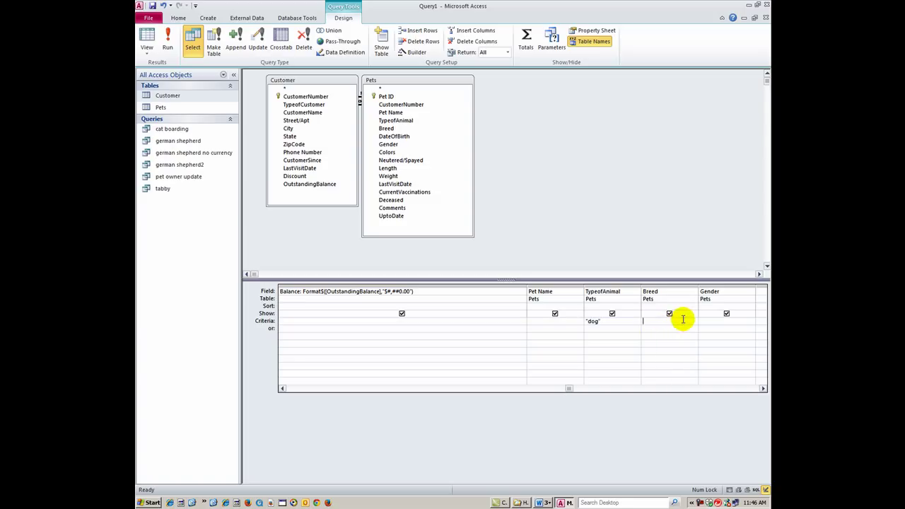
pyautogui.write('german')
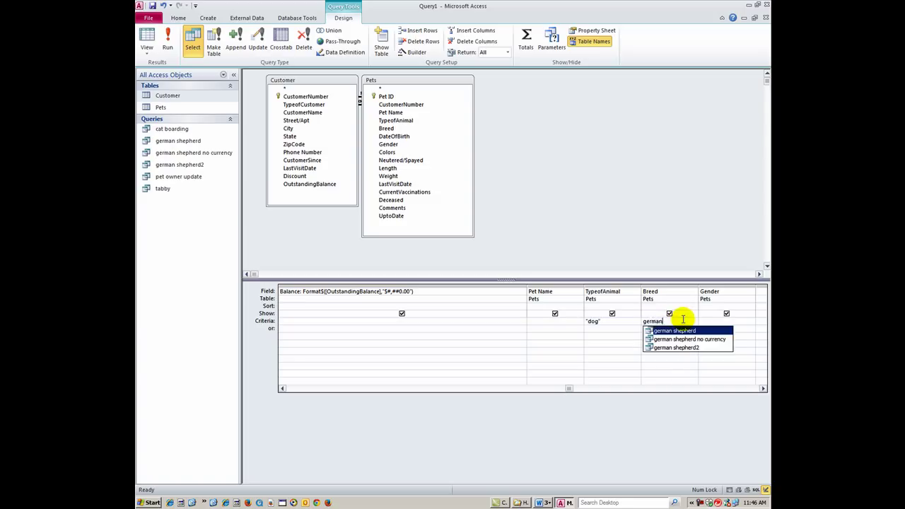
pyautogui.write(' shepherd')
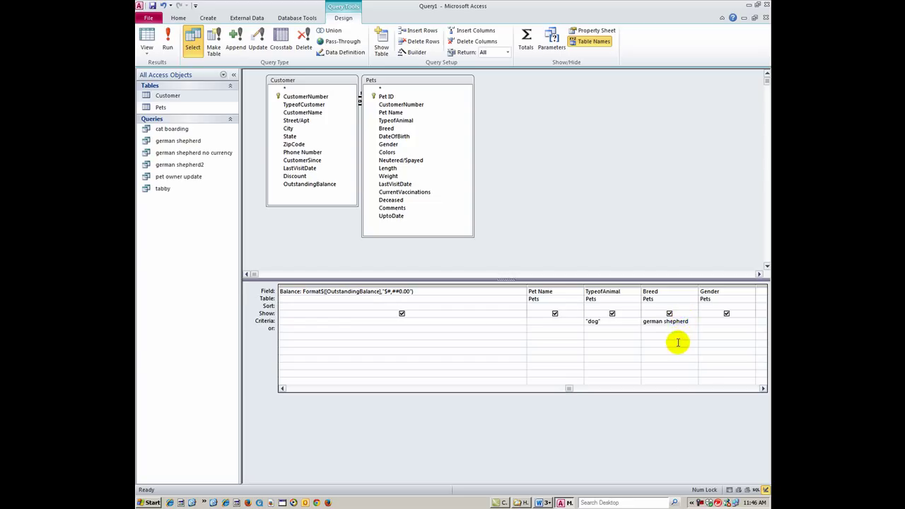
pyautogui.click(678, 343)
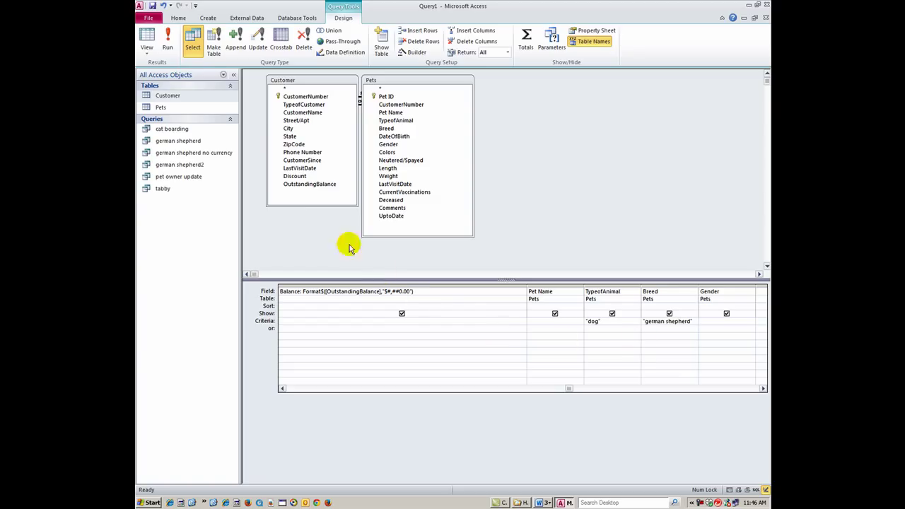
# Step: Run the query to show three German Shepherd records, then save it as 'german shepherd 5'
pyautogui.click(168, 43)
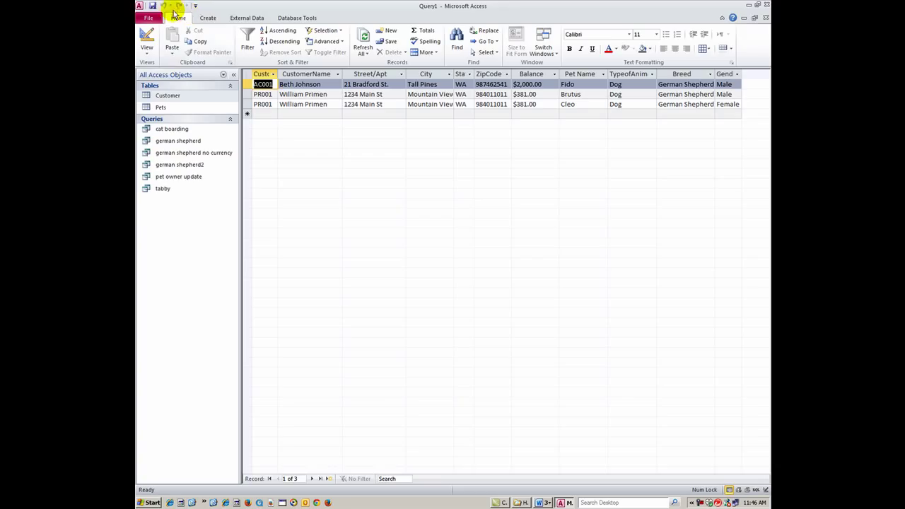
pyautogui.click(152, 5)
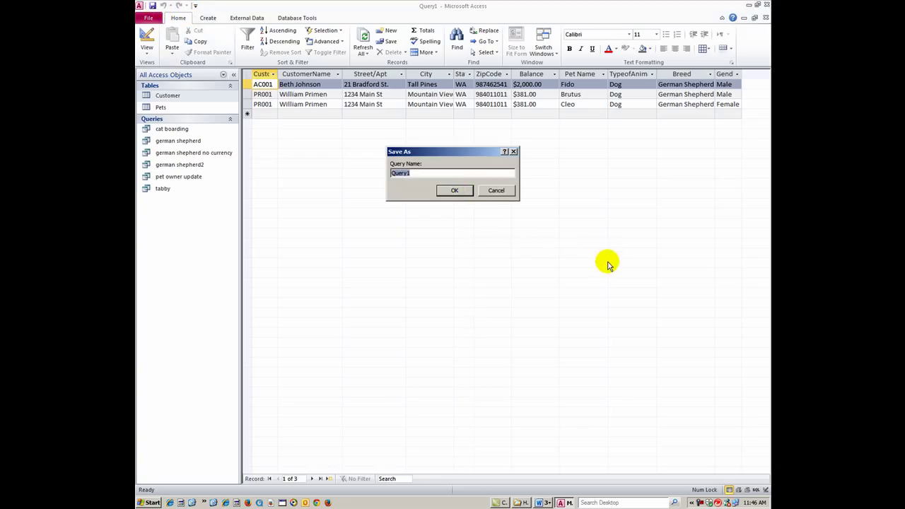
pyautogui.write('german s')
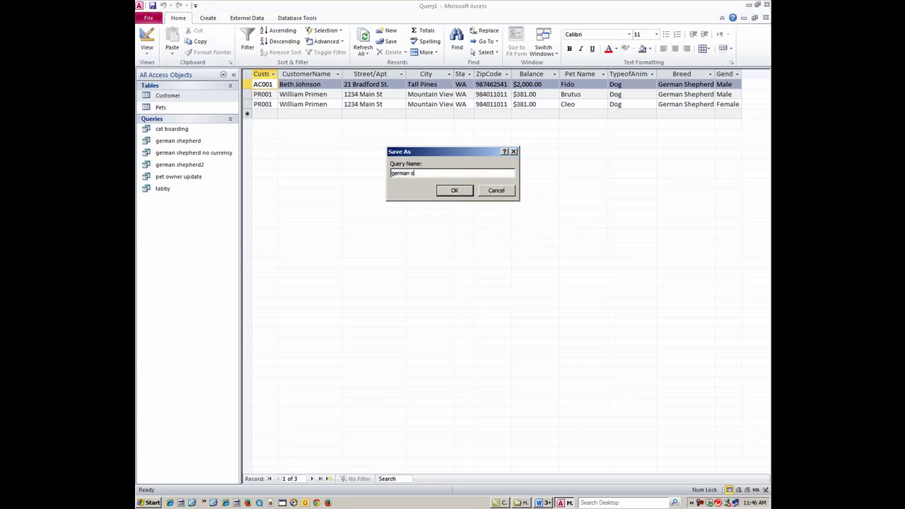
pyautogui.write('hepherd 5')
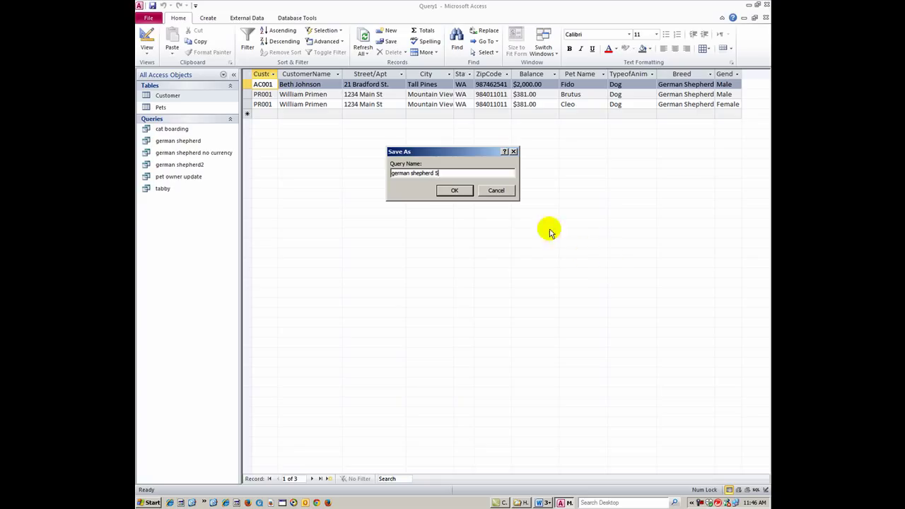
pyautogui.click(454, 191)
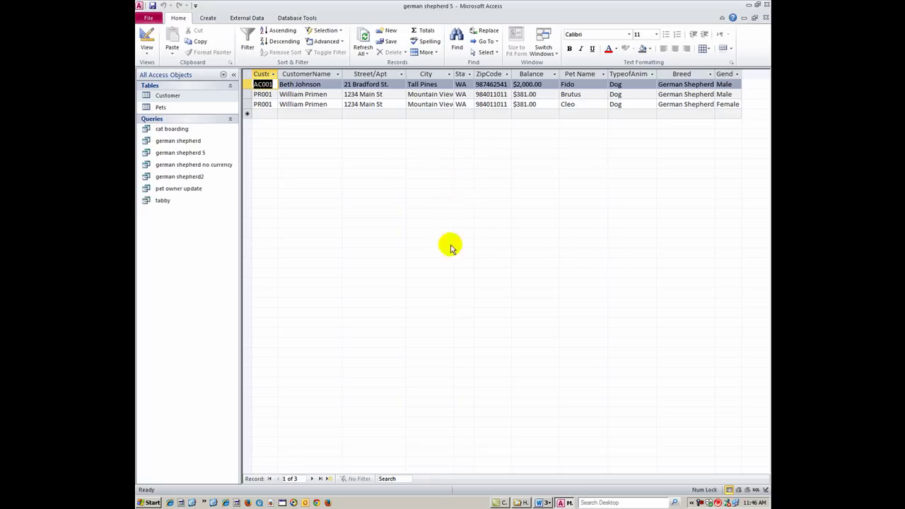
# Step: Switch to the Mountain Animal Hospital letter in Word and create a new blank document, Document3
pyautogui.click(541, 502)
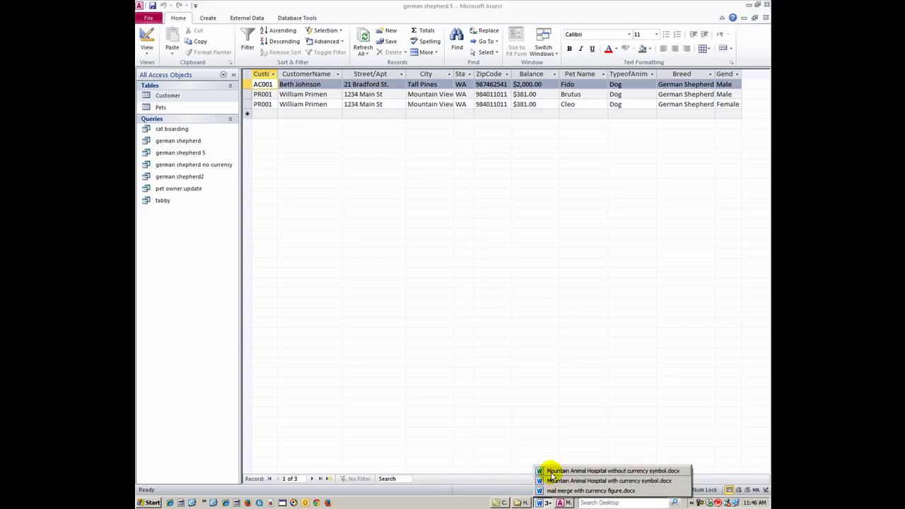
pyautogui.click(551, 470)
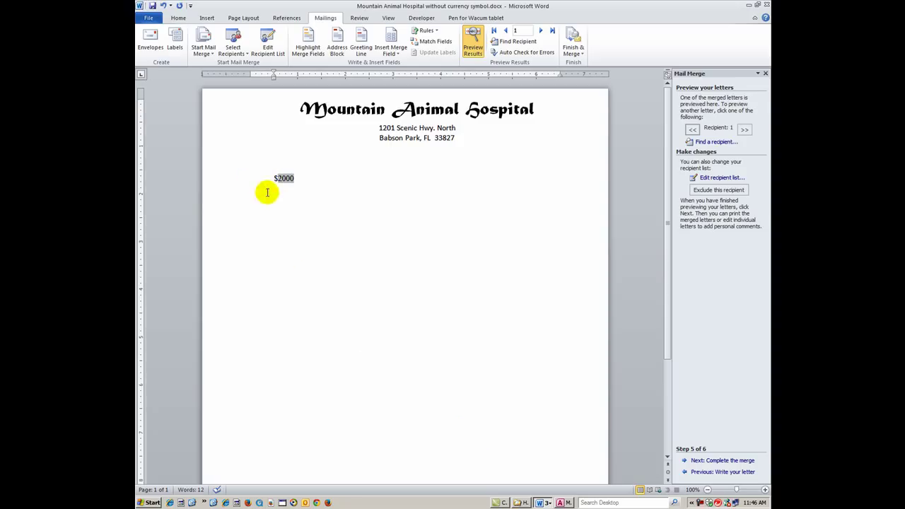
pyautogui.click(148, 18)
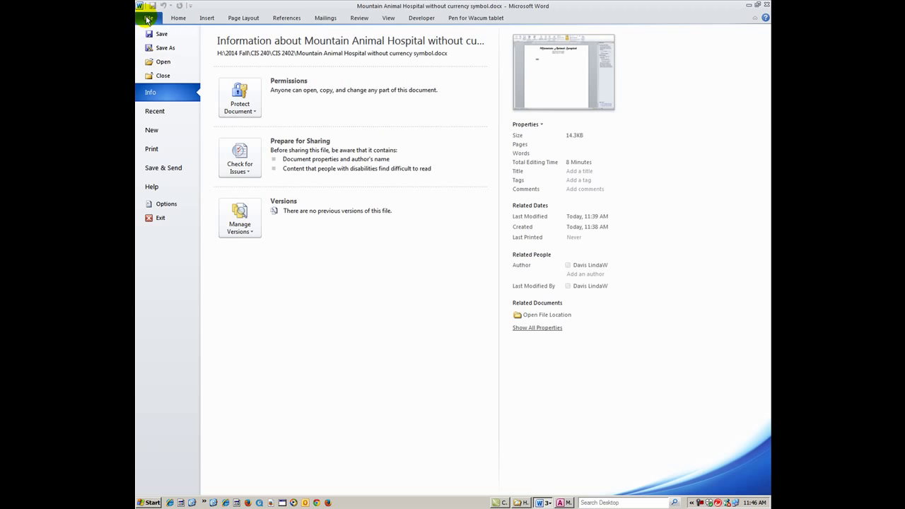
pyautogui.click(162, 129)
pyautogui.doubleClick(233, 105)
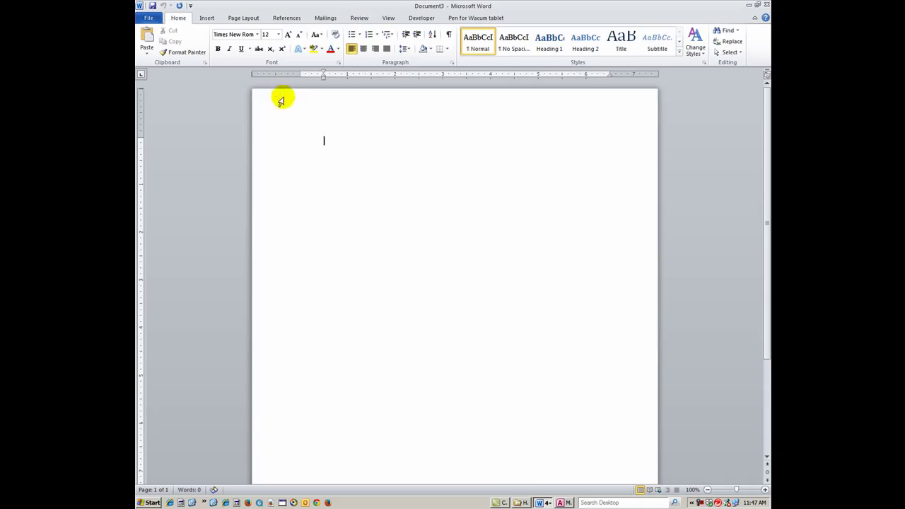
# Step: Launch the Step-by-Step Mail Merge Wizard and advance to browsing for an existing recipient list
pyautogui.click(324, 19)
pyautogui.click(204, 44)
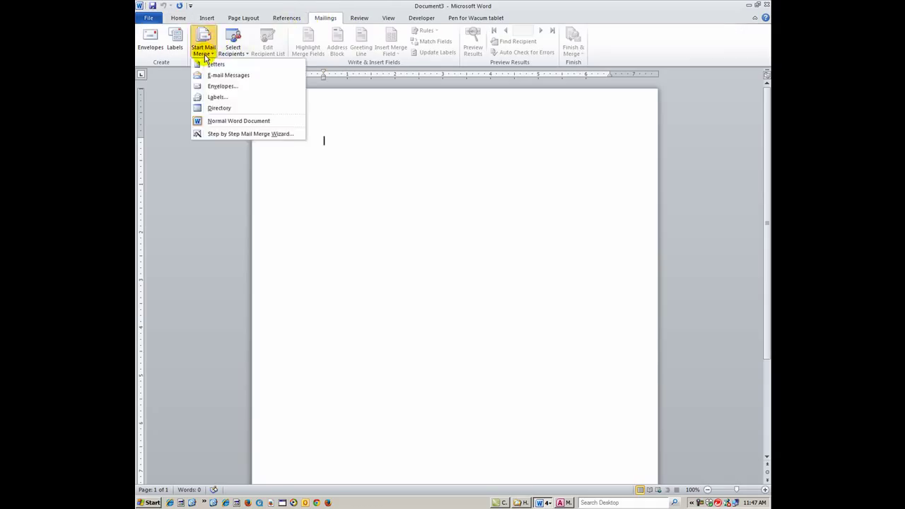
pyautogui.click(216, 135)
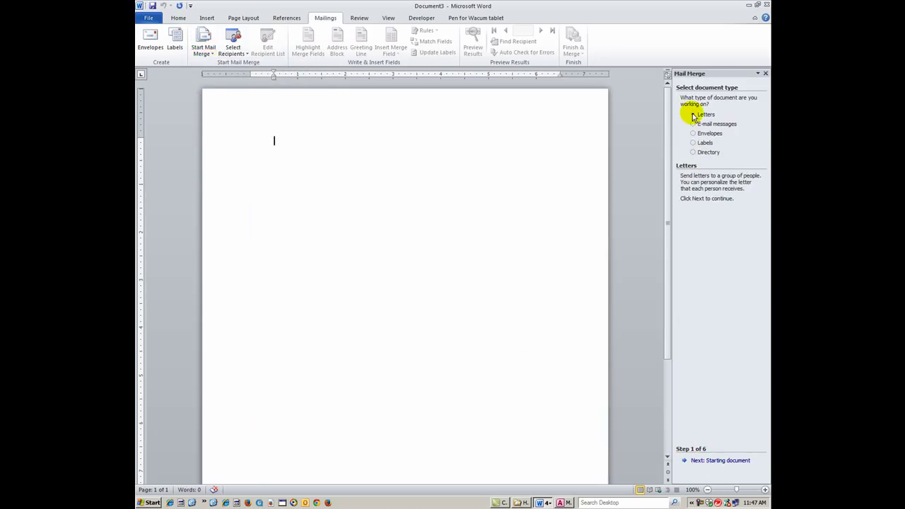
pyautogui.click(710, 460)
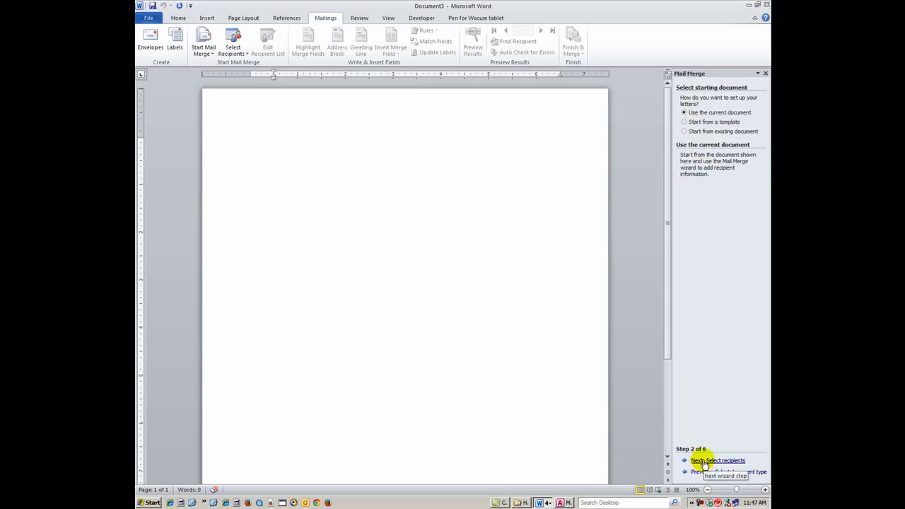
pyautogui.click(703, 461)
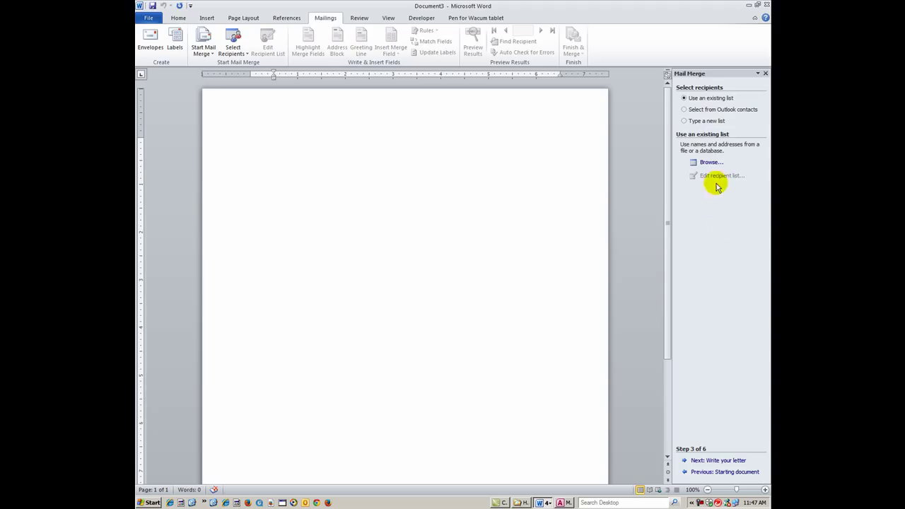
pyautogui.click(703, 163)
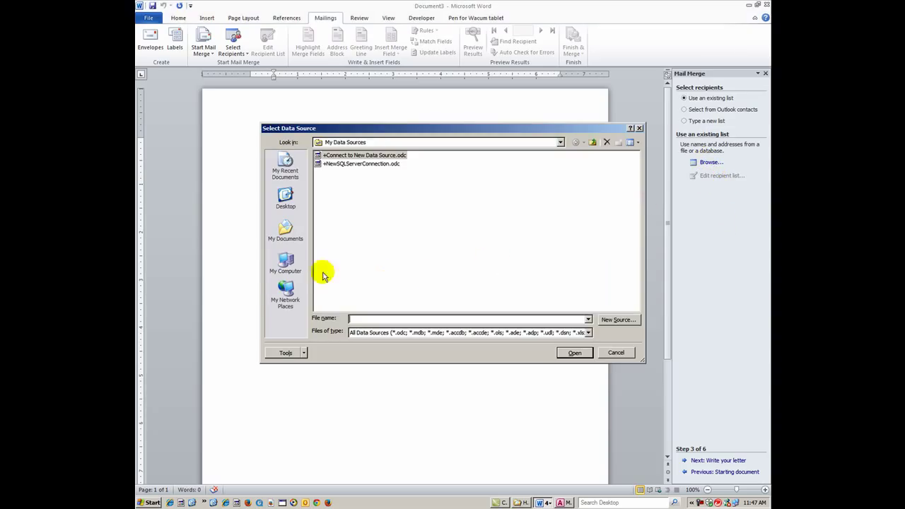
# Step: Open MountainAnimalHospital.mdb from the H: drive's 2014 Fall course folder as the data source
pyautogui.click(285, 265)
pyautogui.doubleClick(323, 186)
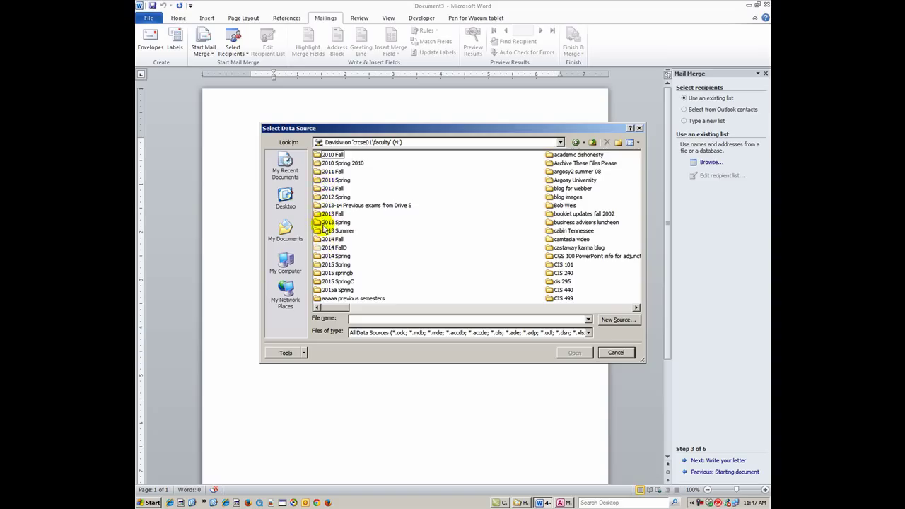
pyautogui.click(328, 239)
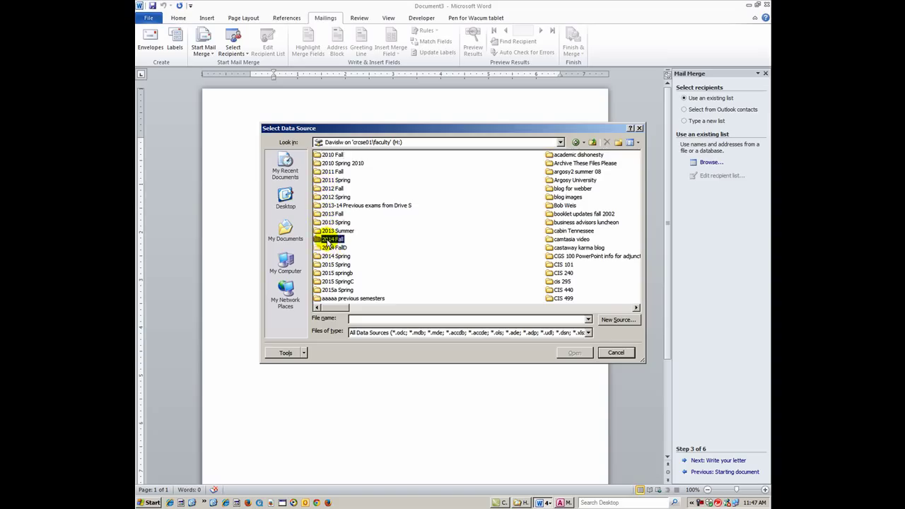
pyautogui.doubleClick(329, 239)
pyautogui.doubleClick(323, 172)
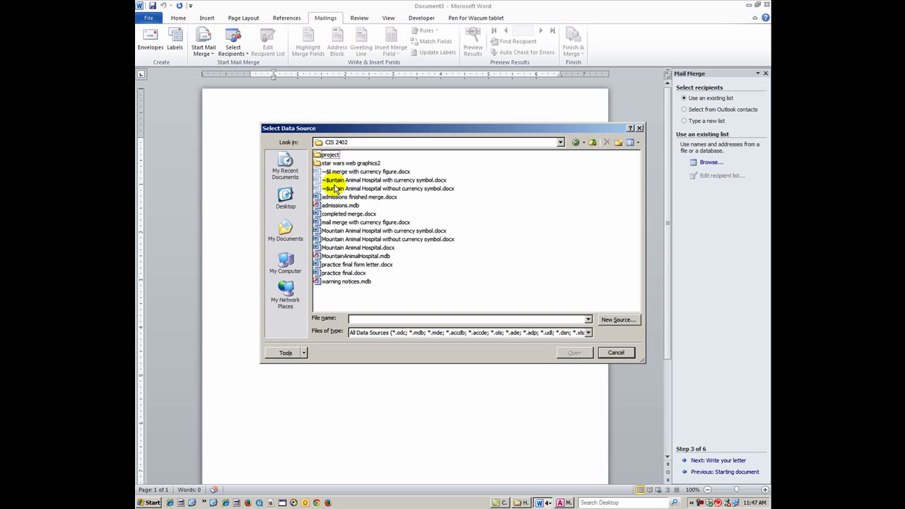
pyautogui.click(332, 256)
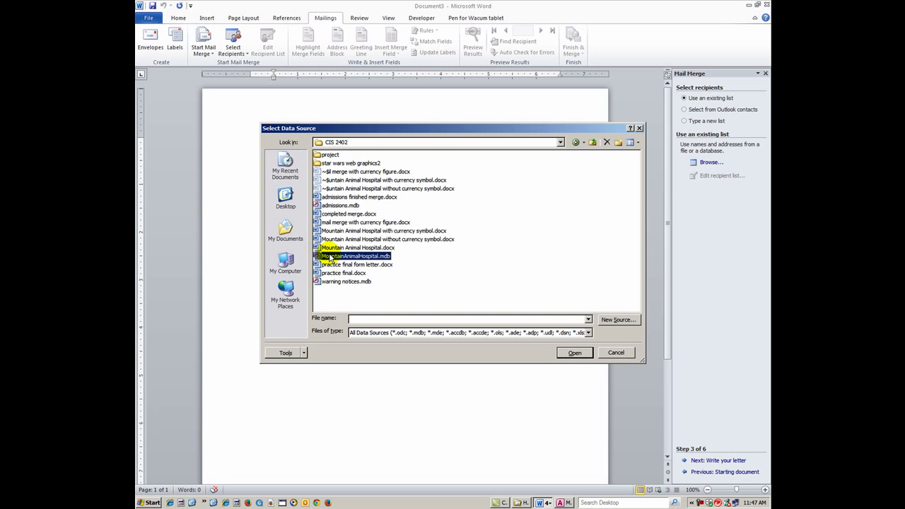
pyautogui.doubleClick(330, 256)
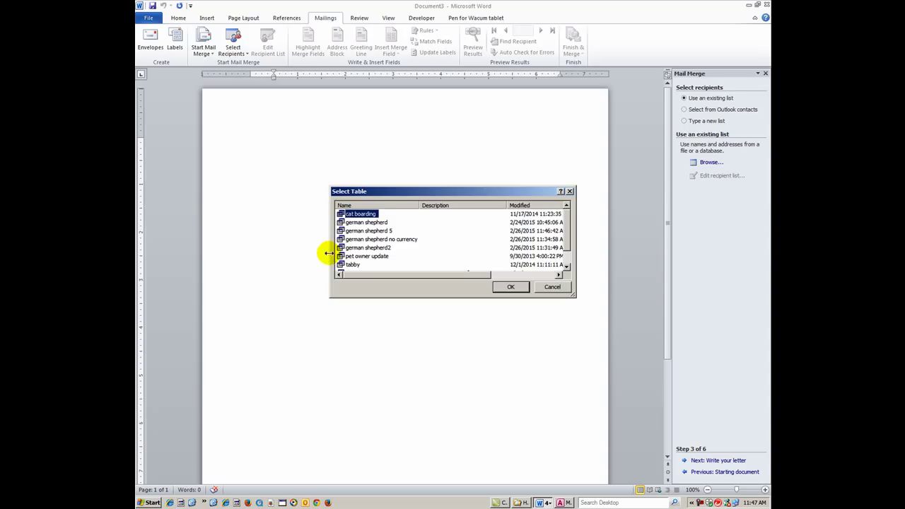
# Step: Choose the german shepherd 5 query as the recipient source and accept its three records
pyautogui.click(368, 230)
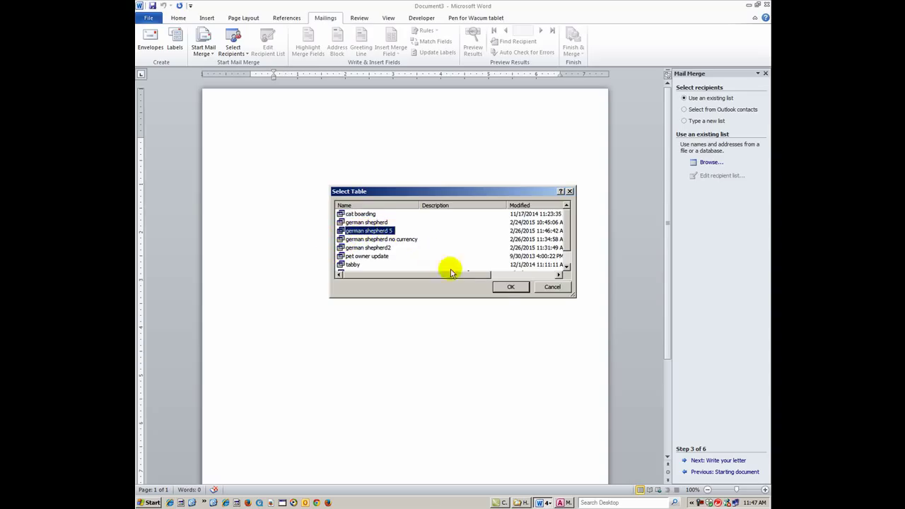
pyautogui.click(509, 288)
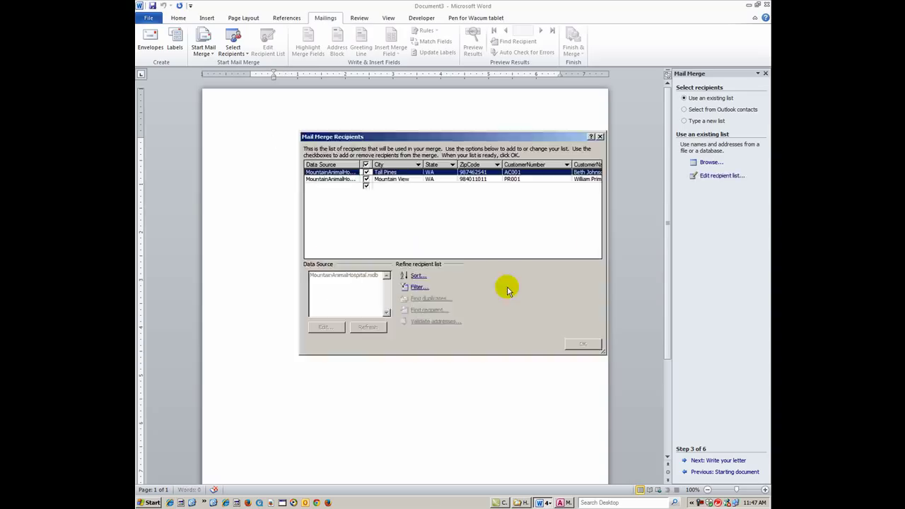
pyautogui.moveTo(413, 256); pyautogui.dragTo(525, 254)
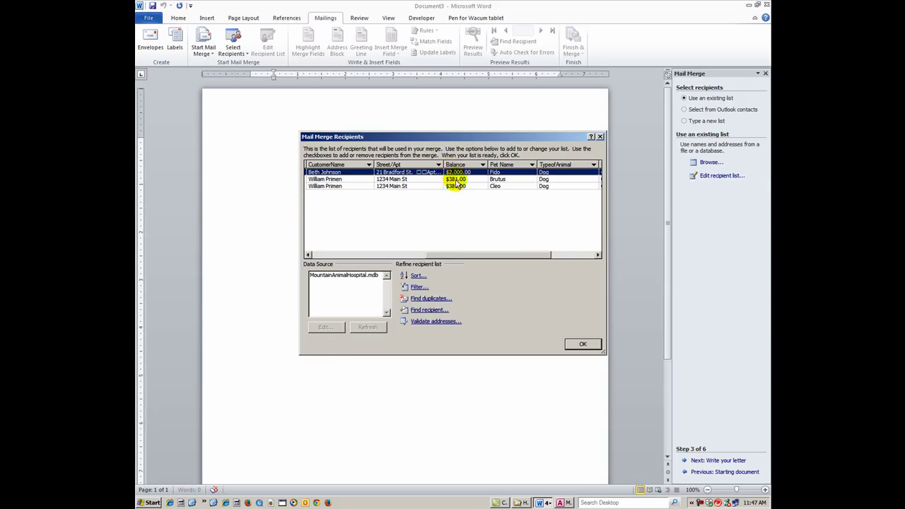
pyautogui.click(571, 346)
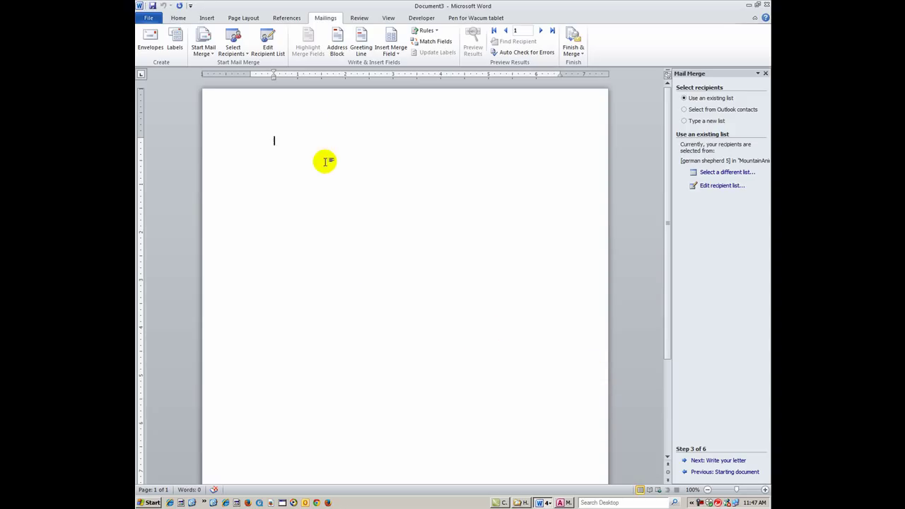
# Step: Insert the Balance merge field and preview the letter showing $2,000.00 for the first recipient
pyautogui.click(393, 54)
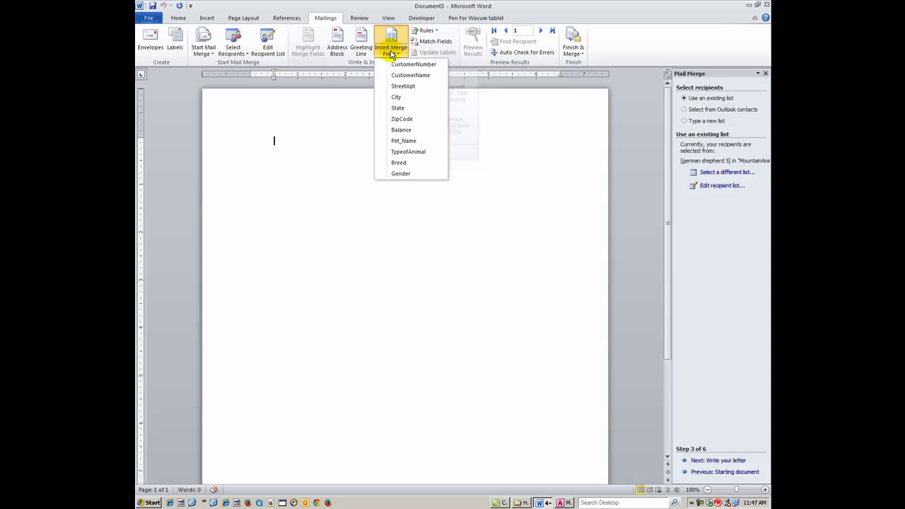
pyautogui.click(401, 131)
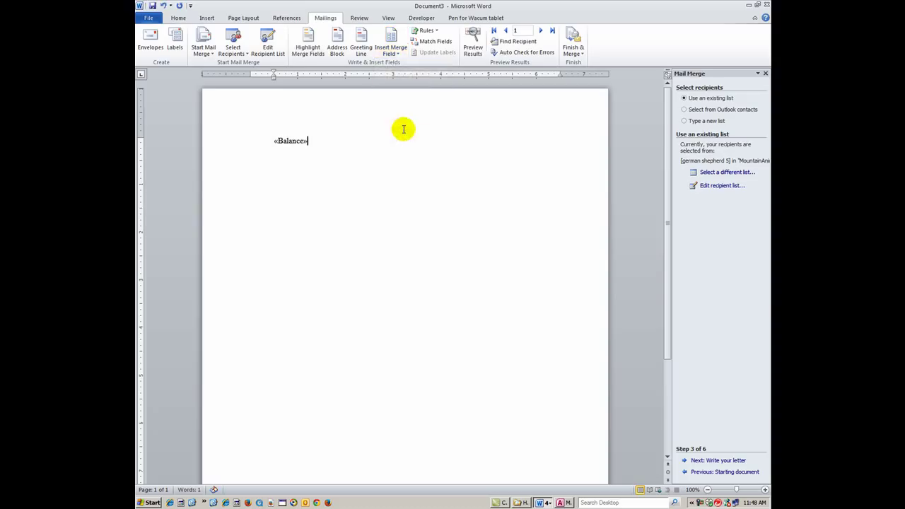
pyautogui.click(707, 461)
pyautogui.click(708, 460)
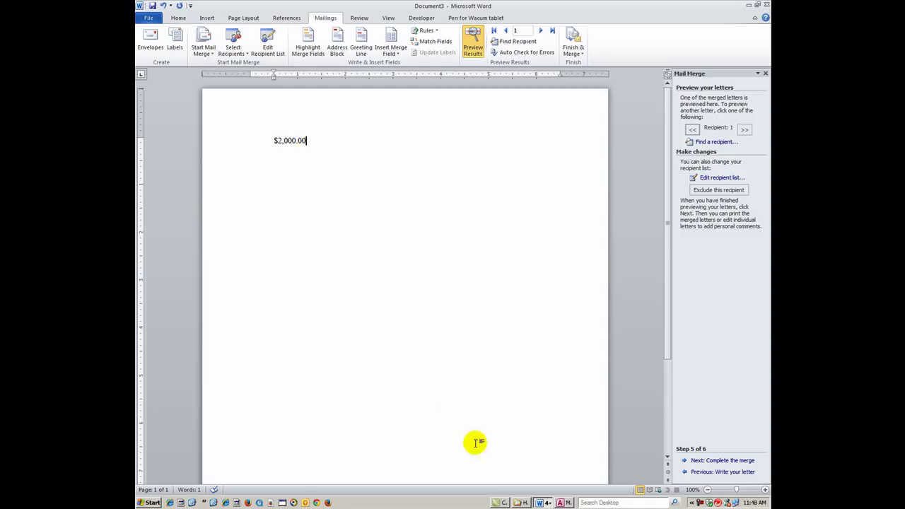
pyautogui.click(541, 503)
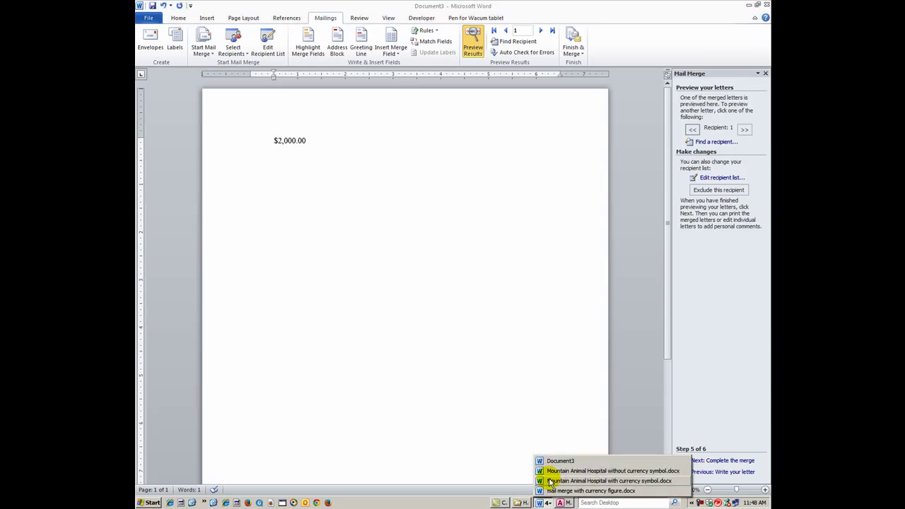
# Step: Switch to the 'mail merge with currency figure.docx' letter in Word and select its $2,000.00 balance
pyautogui.click(558, 480)
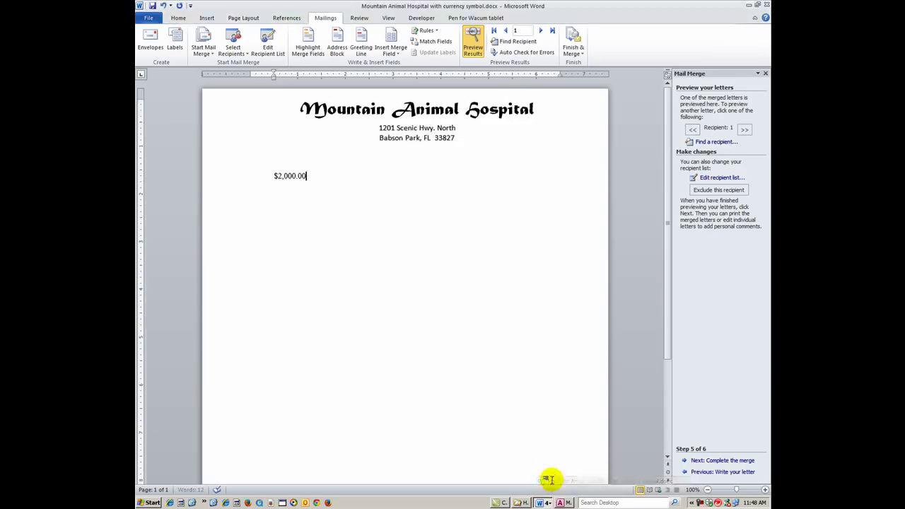
pyautogui.click(548, 503)
pyautogui.click(550, 490)
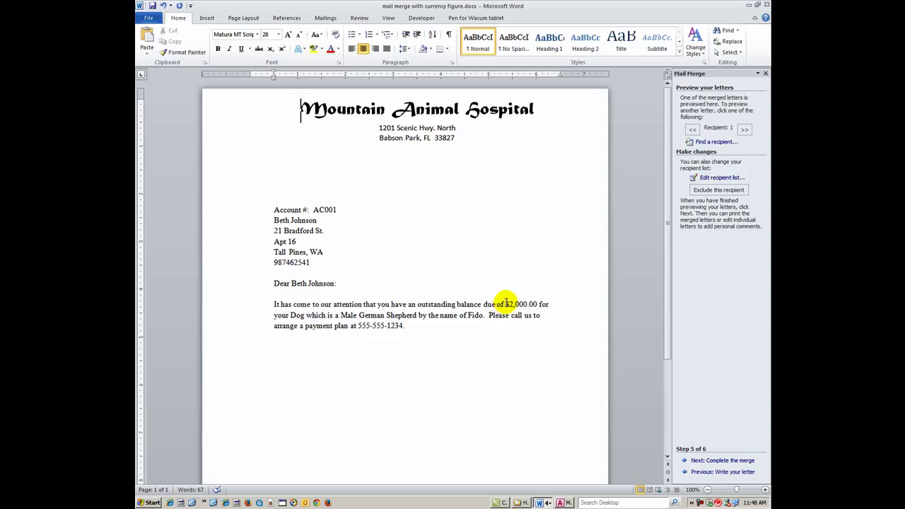
pyautogui.doubleClick(510, 305)
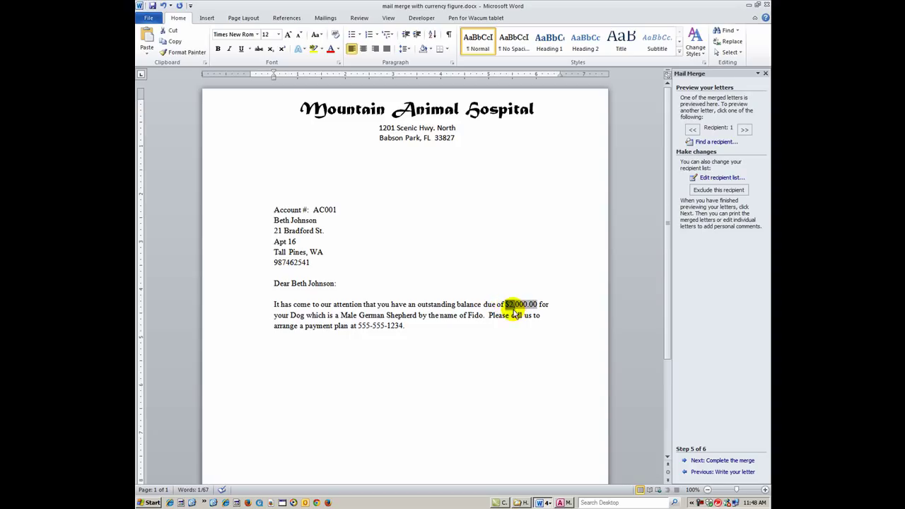